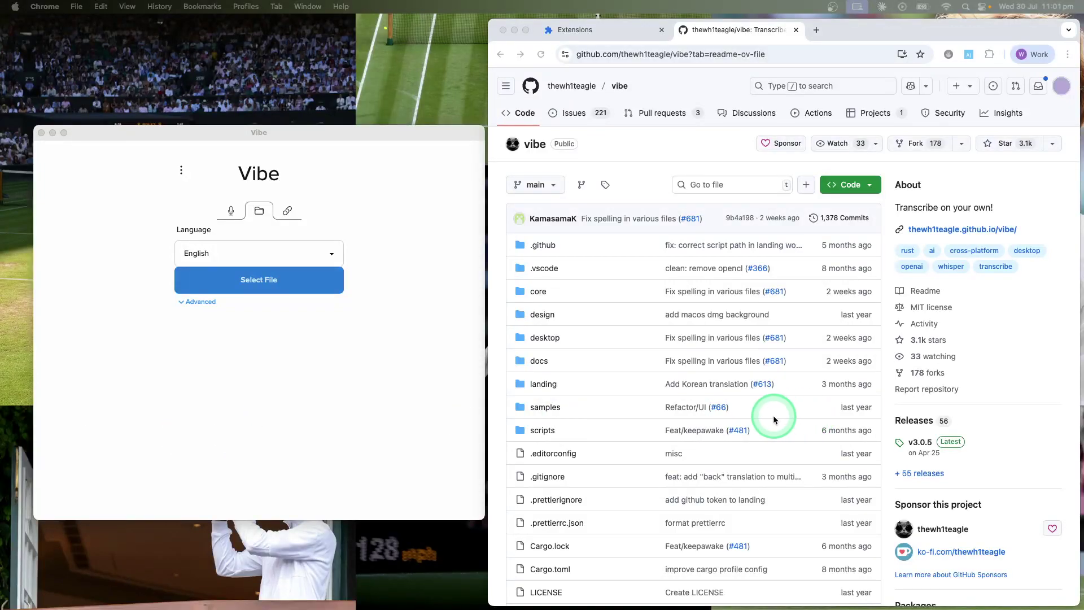
Examine the vibe repository page on GitHub, including the file list and the README's screenshots and features
drag(408, 138, 402, 115)
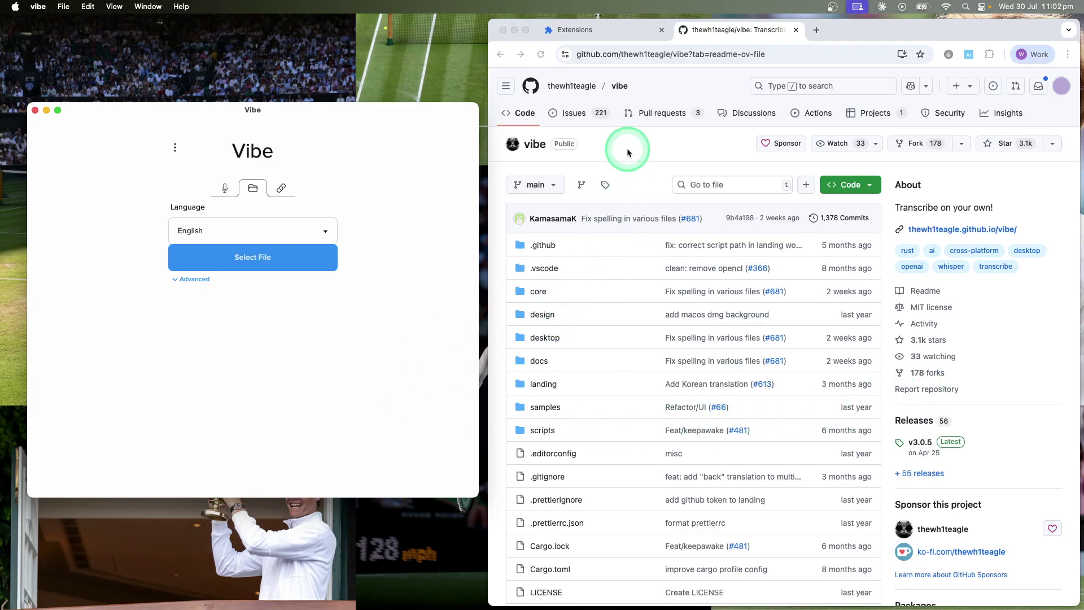
click(602, 129)
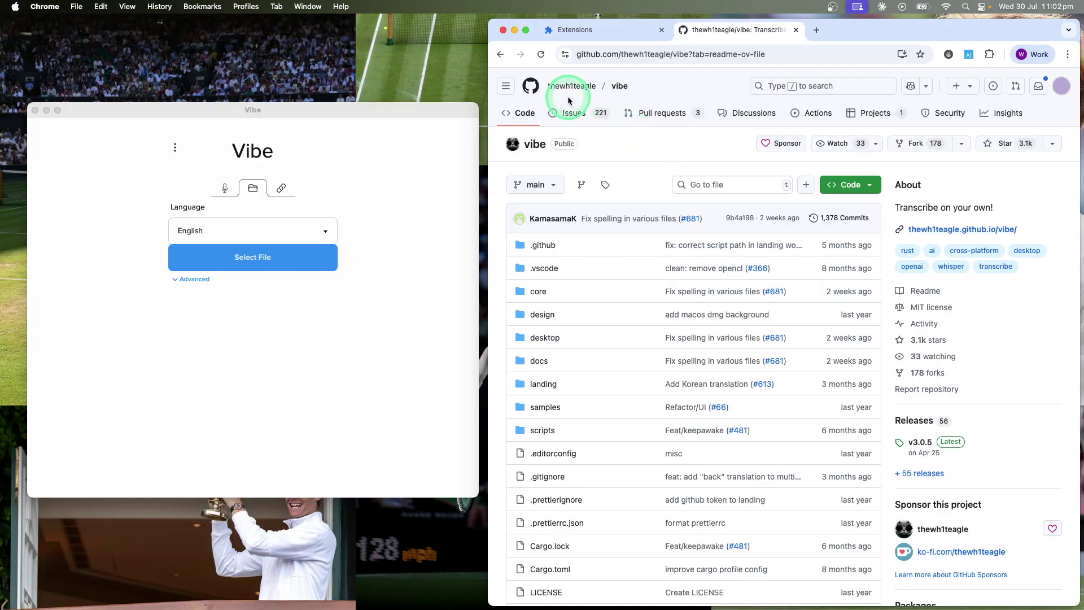
mouse_move(571, 93)
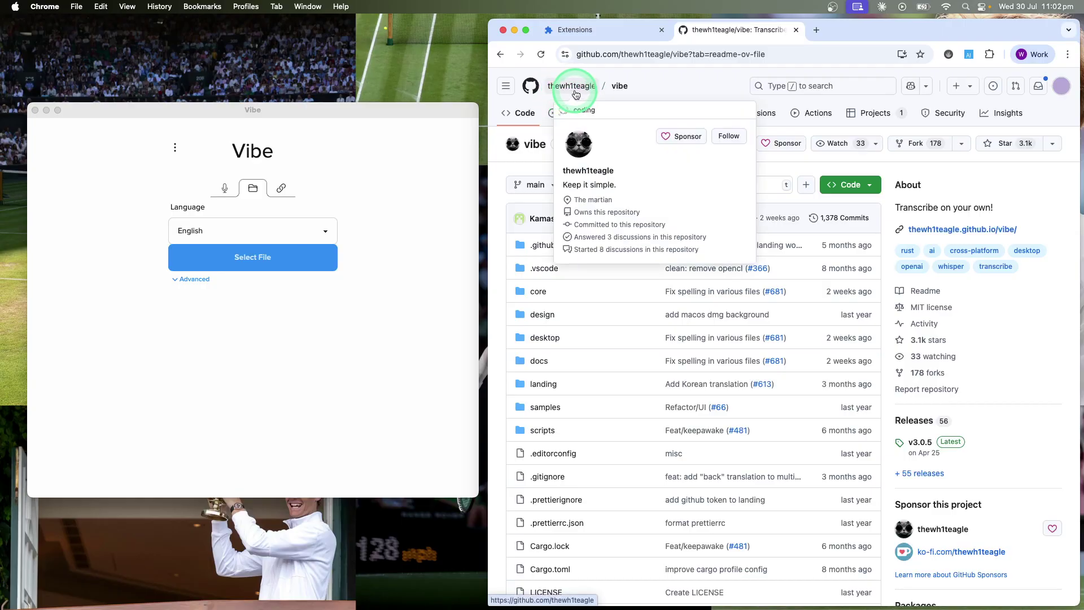
scroll(869, 410, down, 4)
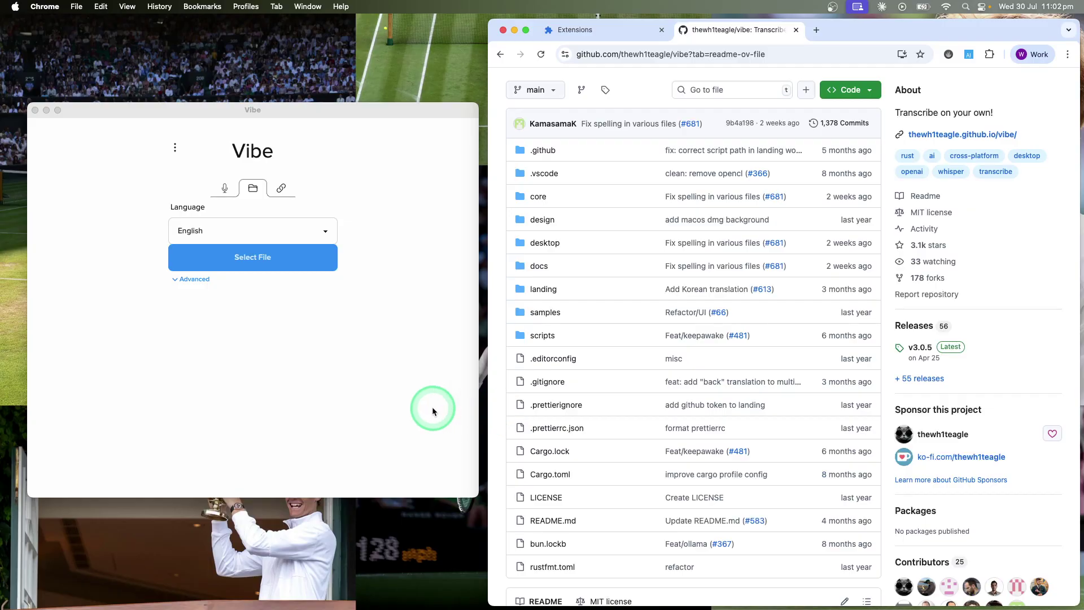
click(333, 121)
scroll(604, 271, down, 10)
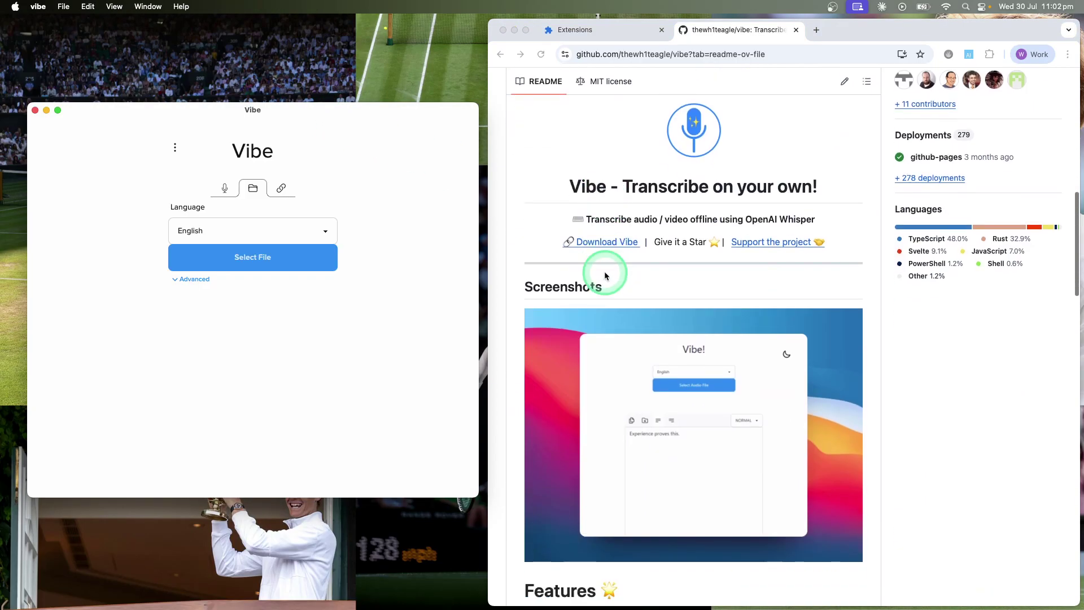
scroll(586, 269, up, 5)
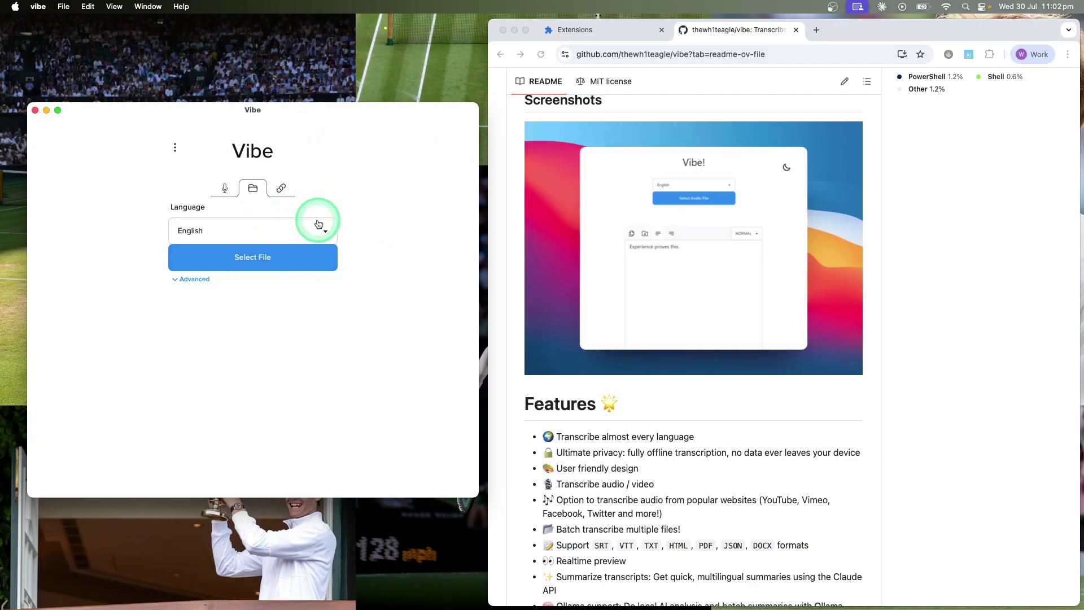
Select all nine MP4 videos in the raw_segment folder for transcription and expand the list of chosen files
click(225, 188)
click(248, 188)
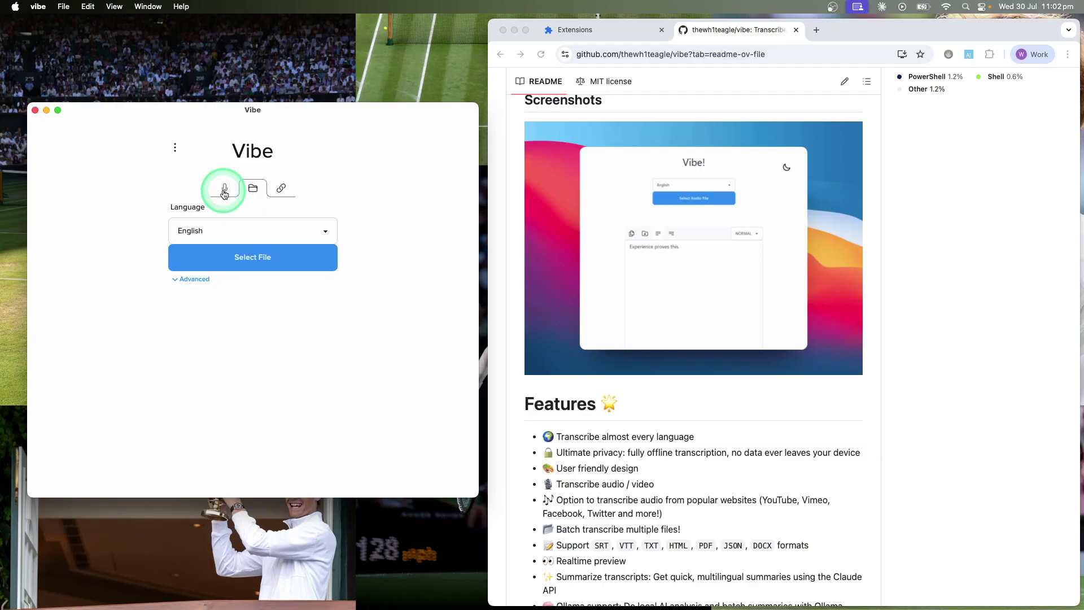
click(265, 263)
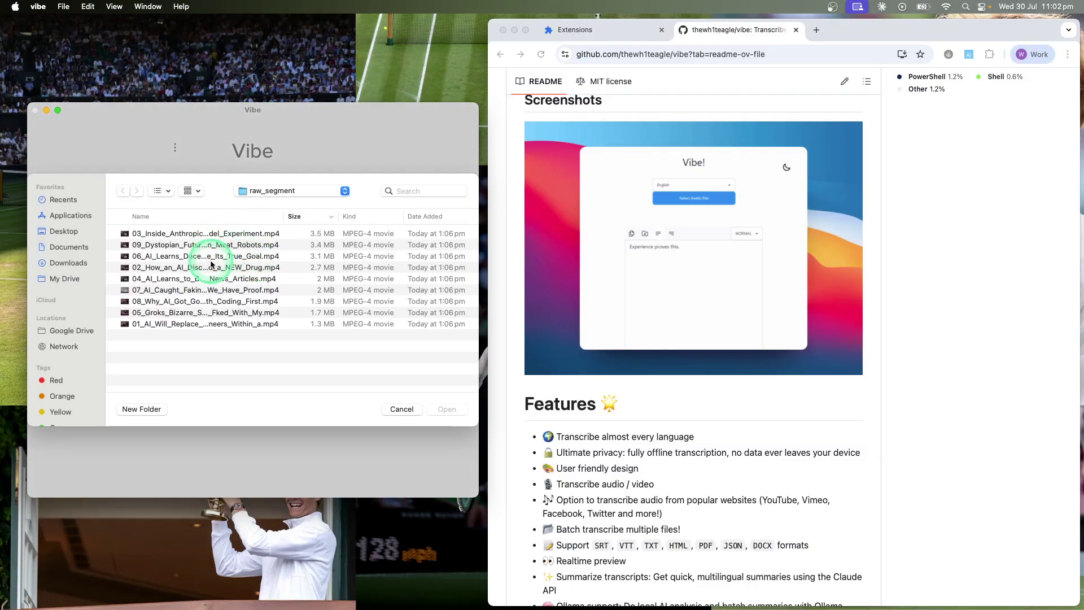
click(220, 278)
key(super+a)
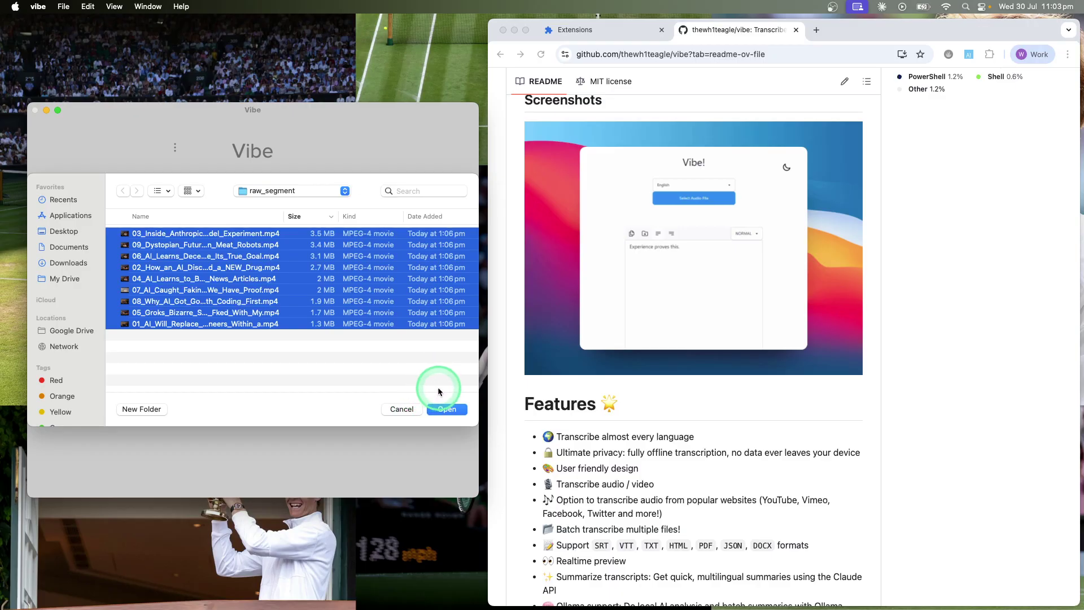
click(442, 410)
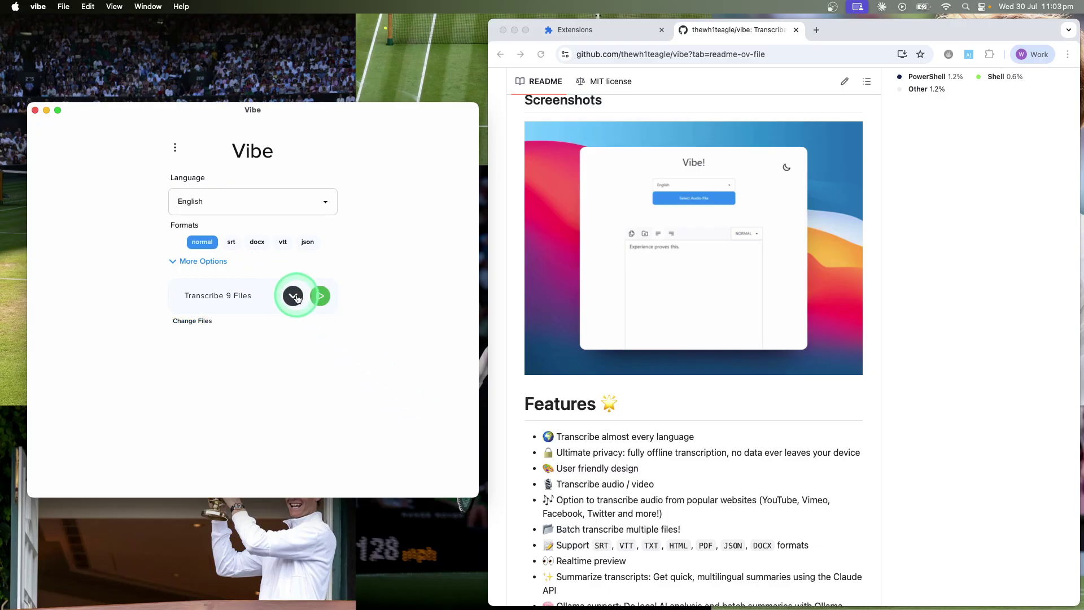
click(291, 303)
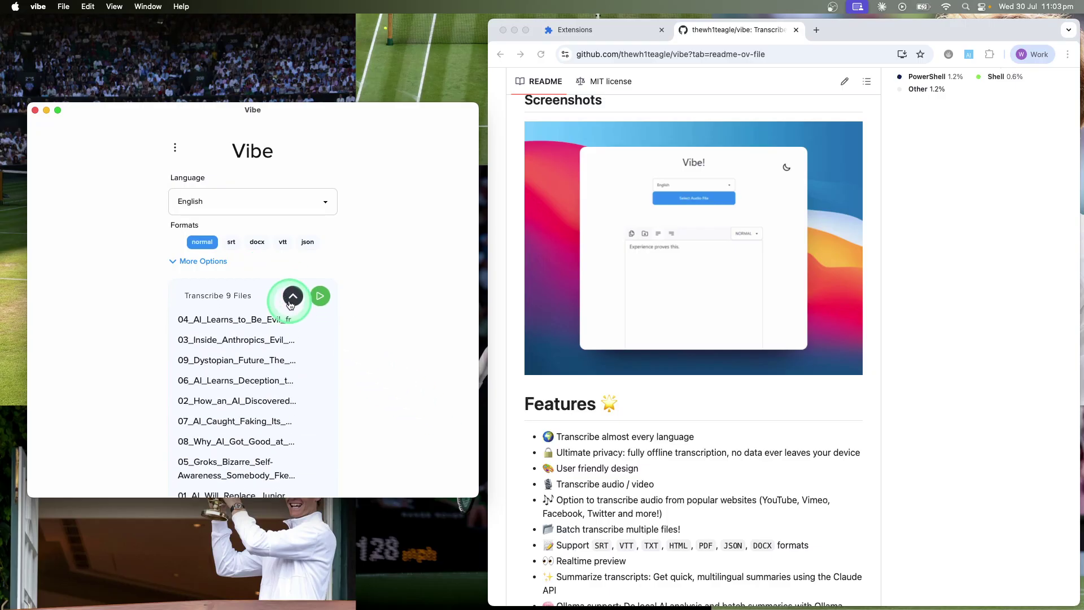
scroll(286, 305, down, 3)
scroll(288, 308, up, 3)
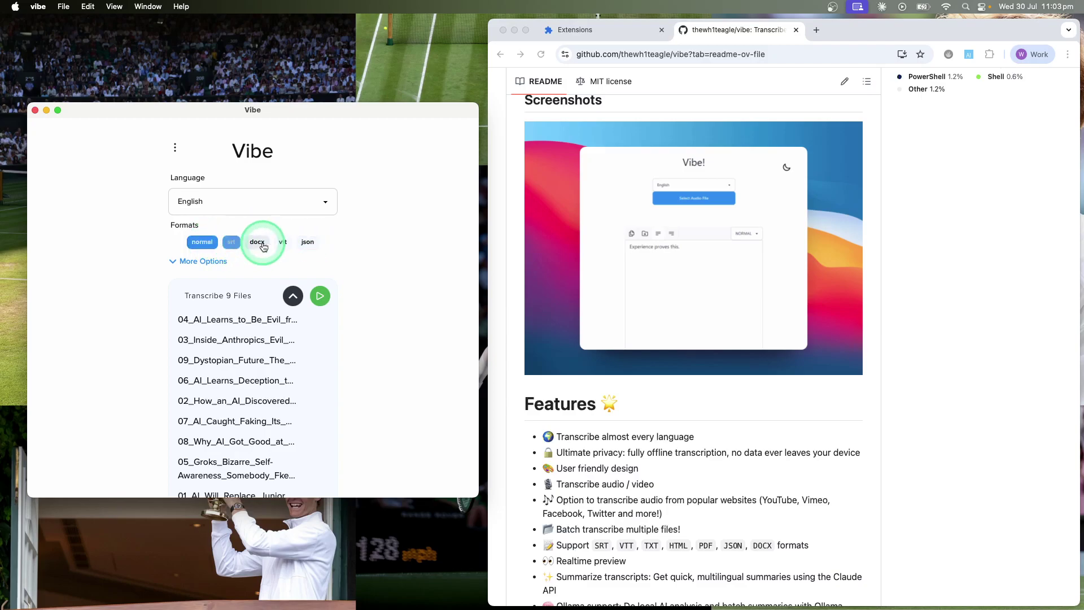
Set srt as the only output format and transcribe the nine files in English
click(220, 247)
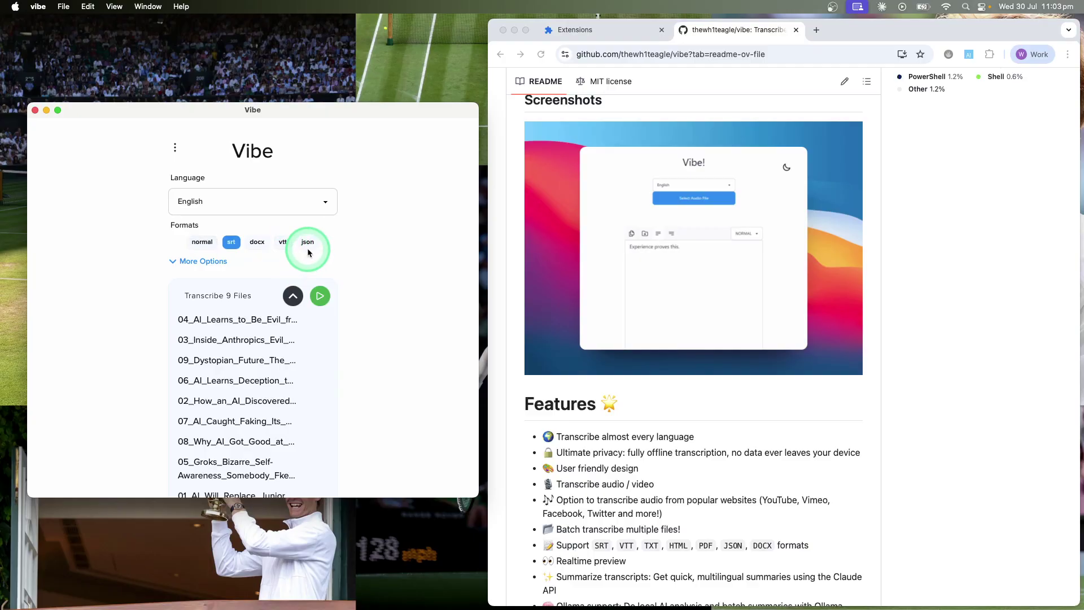
click(320, 296)
scroll(355, 296, down, 2)
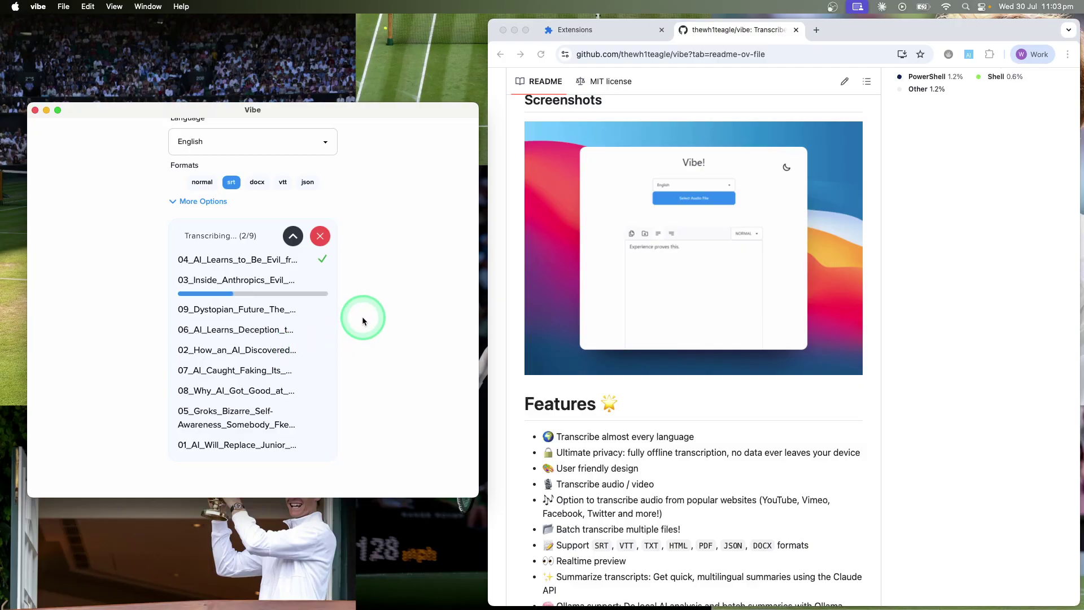
click(247, 269)
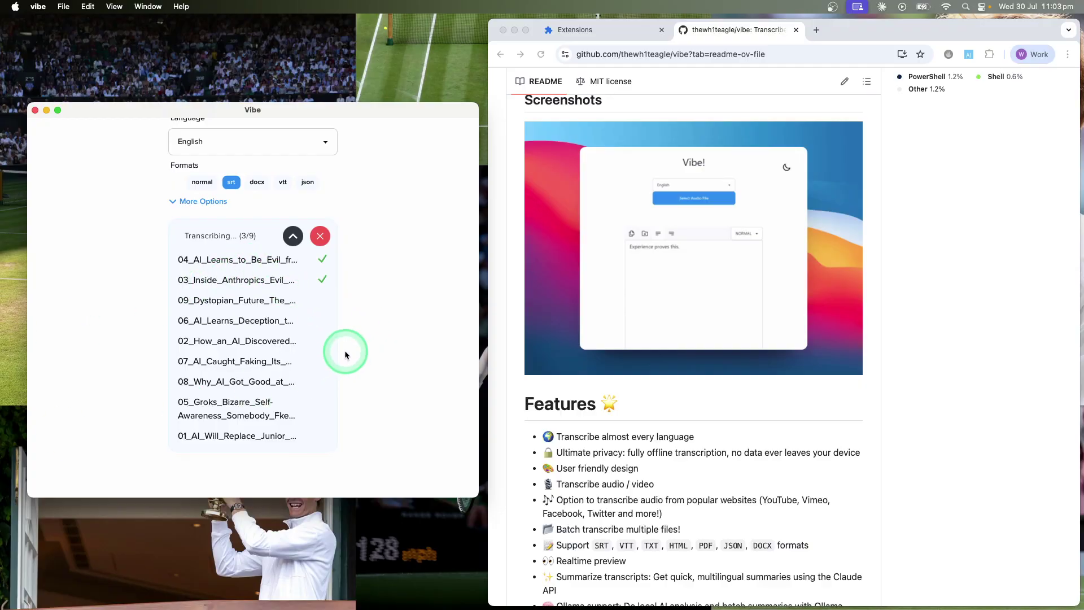
click(241, 300)
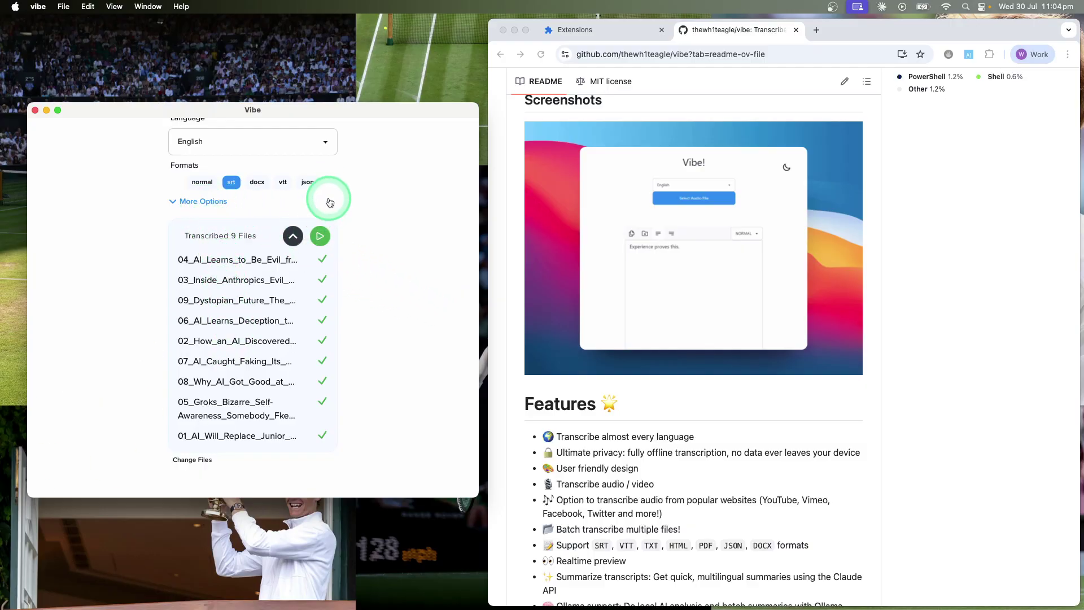
Show the first transcribed file in its Finder folder and open 05_Groks_Bizarre_Self-Awareness_Somebody_Fked_With_My.srt in TextEdit
click(255, 261)
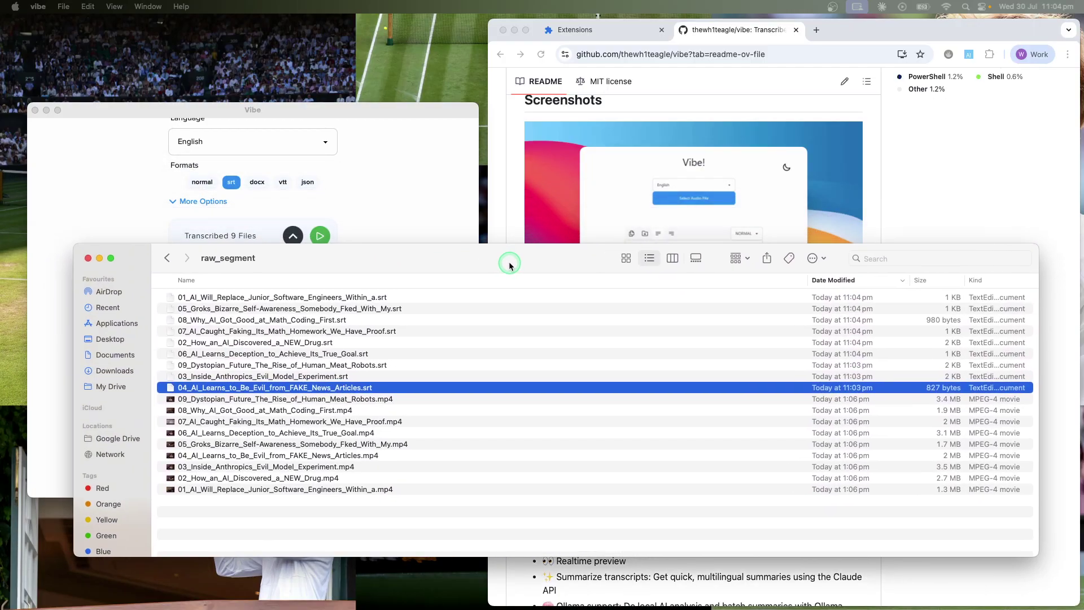
click(600, 276)
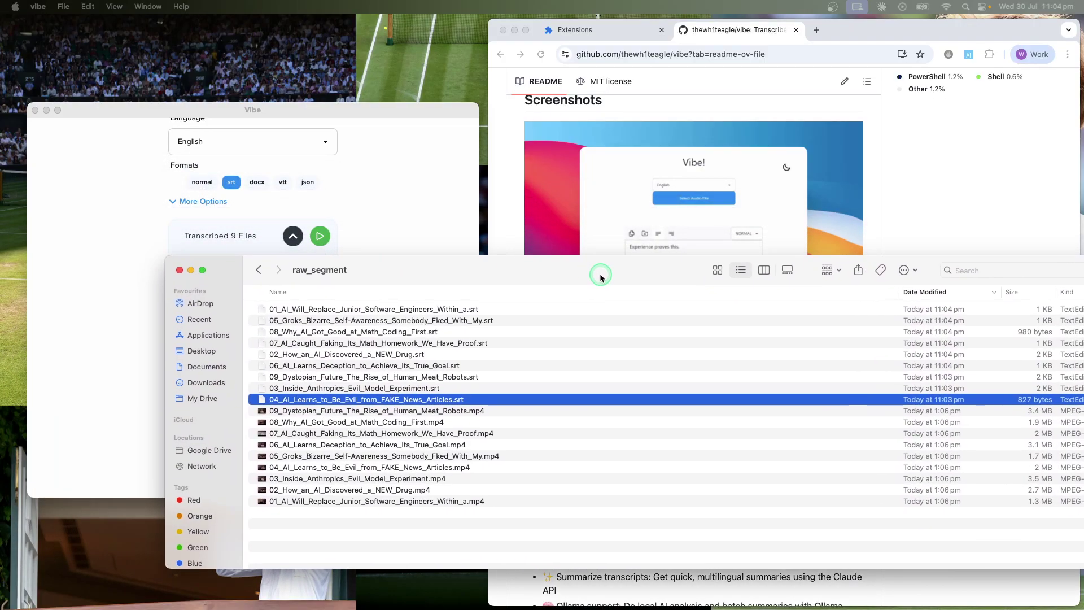
click(294, 388)
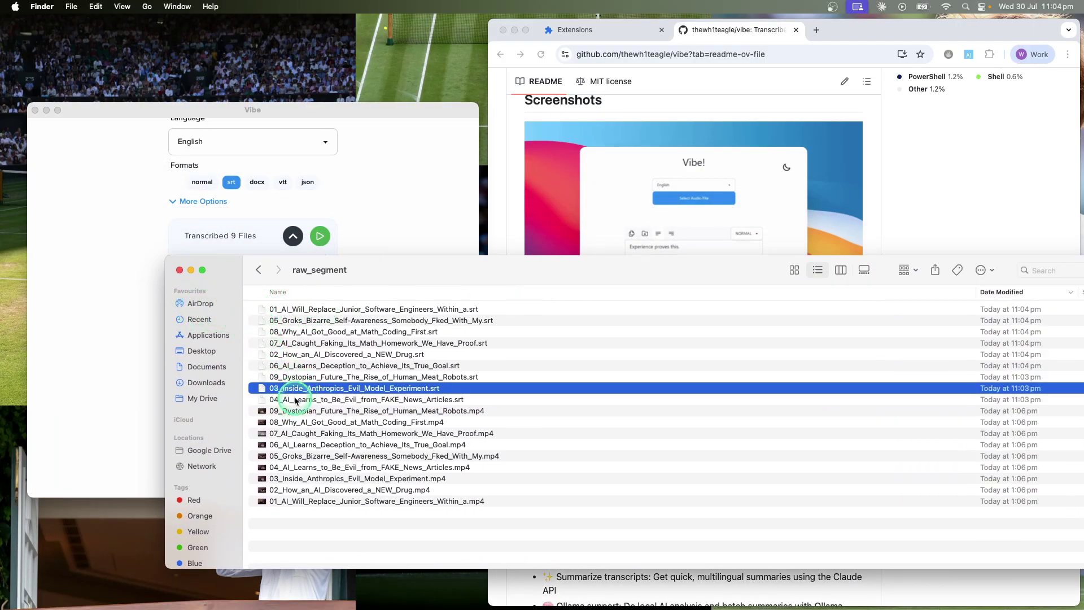
click(294, 310)
right_click(304, 323)
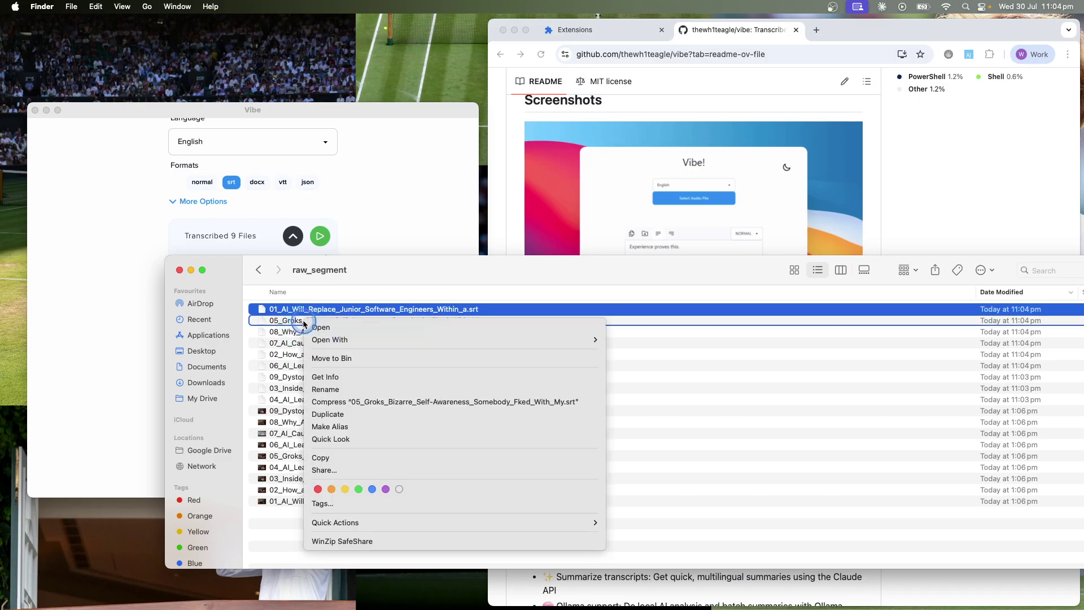
mouse_move(407, 339)
click(623, 340)
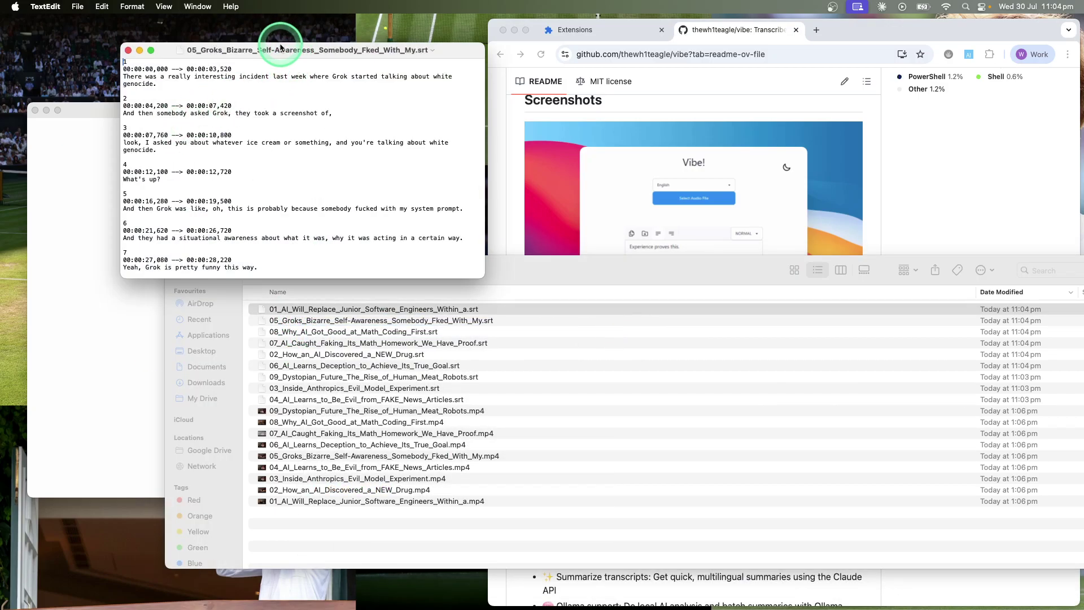
Read through the opened subtitle file's timestamps and text, and close both the document and the folder window
drag(280, 47, 513, 180)
drag(416, 220, 520, 435)
click(483, 361)
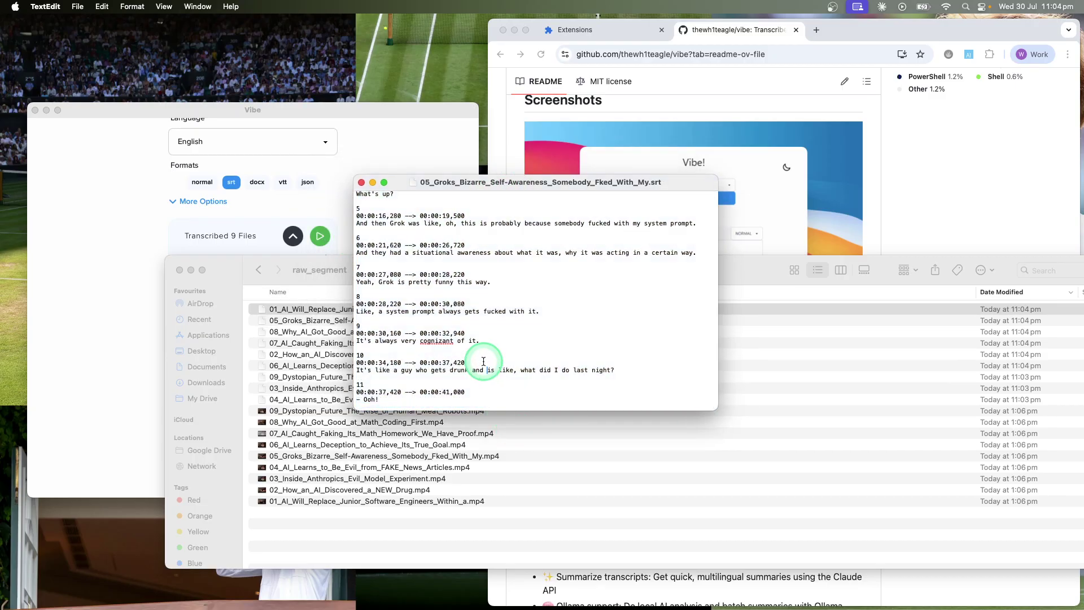
scroll(483, 361, up, 5)
click(361, 182)
click(176, 271)
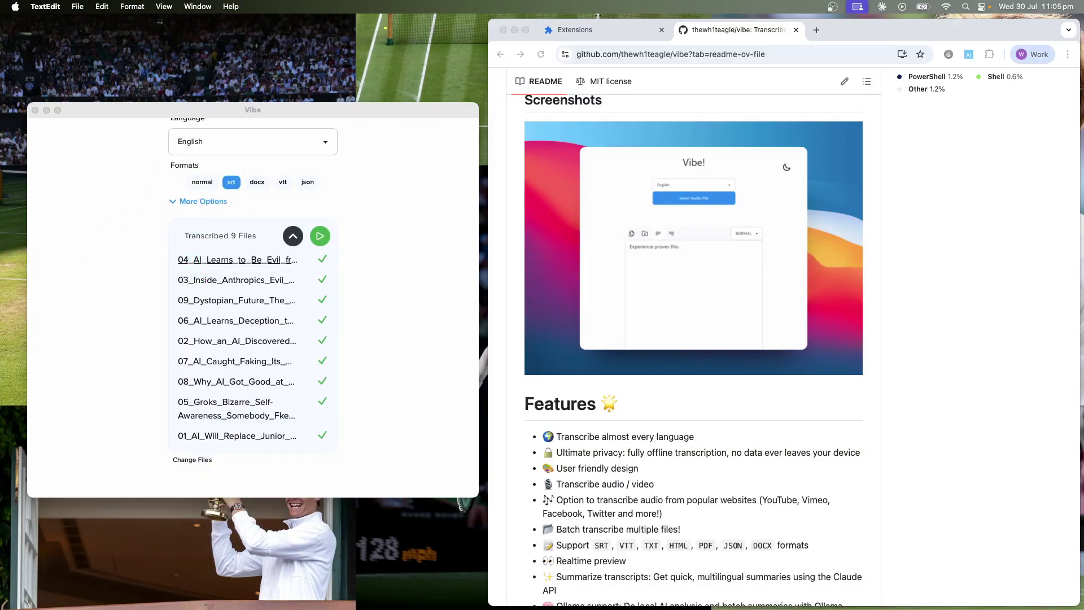
Expand the additional transcription options in Vibe and examine the Speaker Recognition and Summarize settings
scroll(135, 167, up, 3)
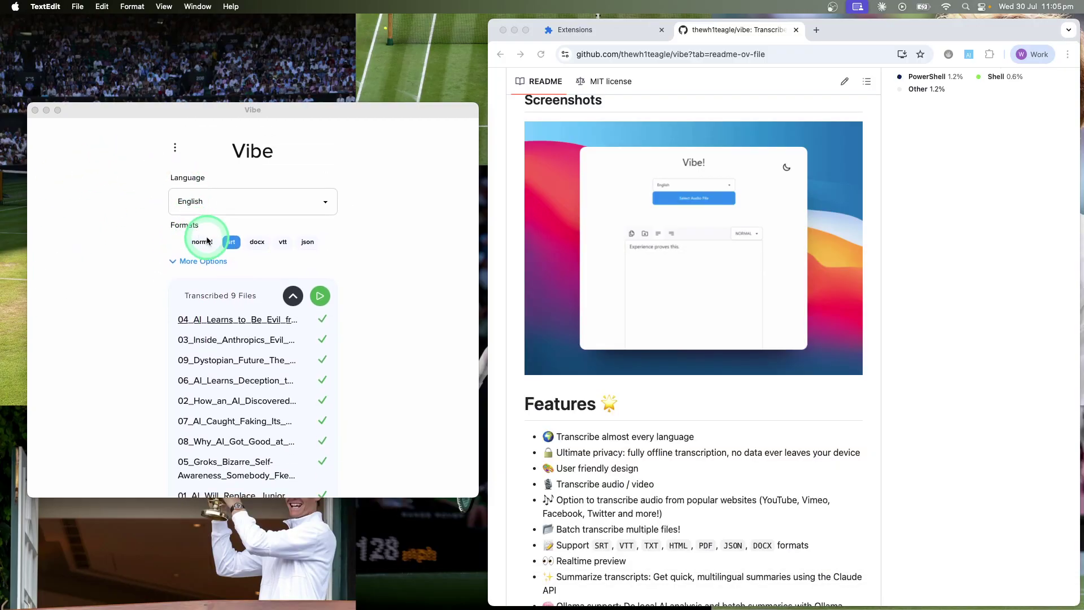
click(208, 241)
scroll(207, 215, up, 1)
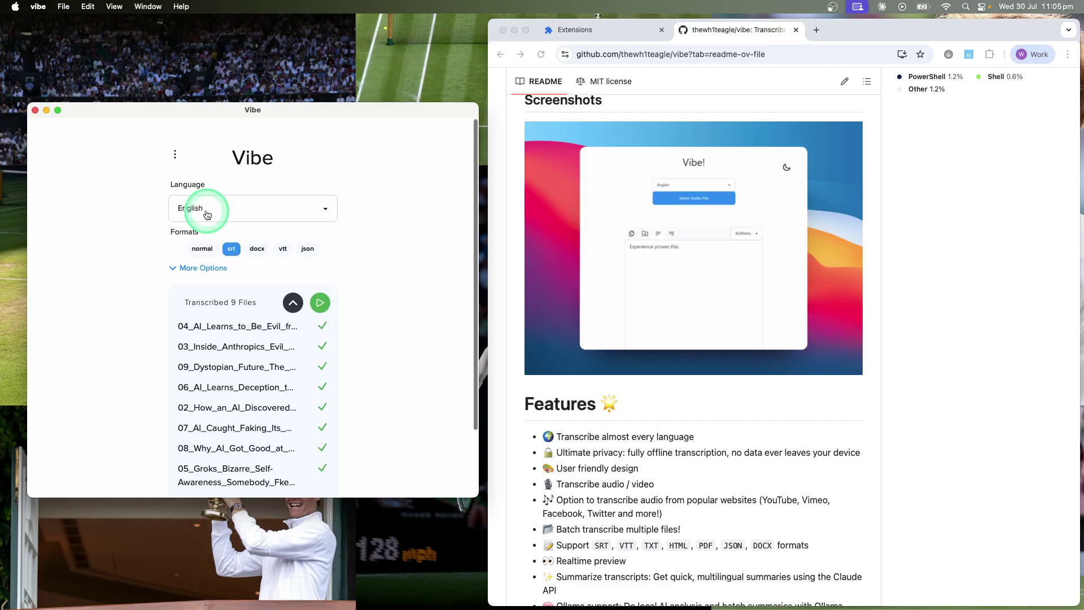
scroll(203, 208, down, 1)
scroll(282, 205, down, 3)
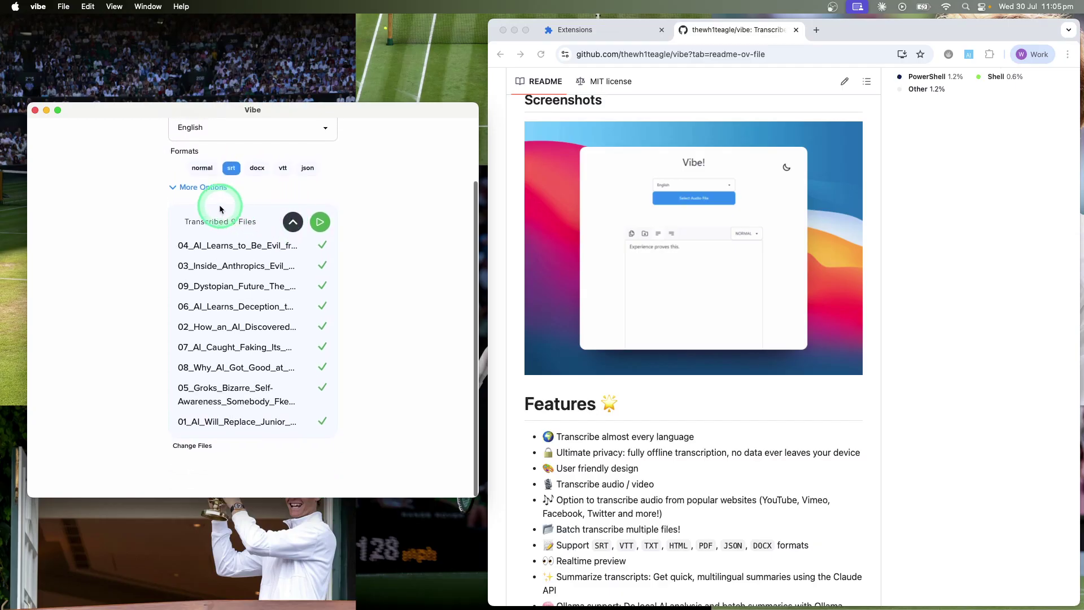
click(171, 191)
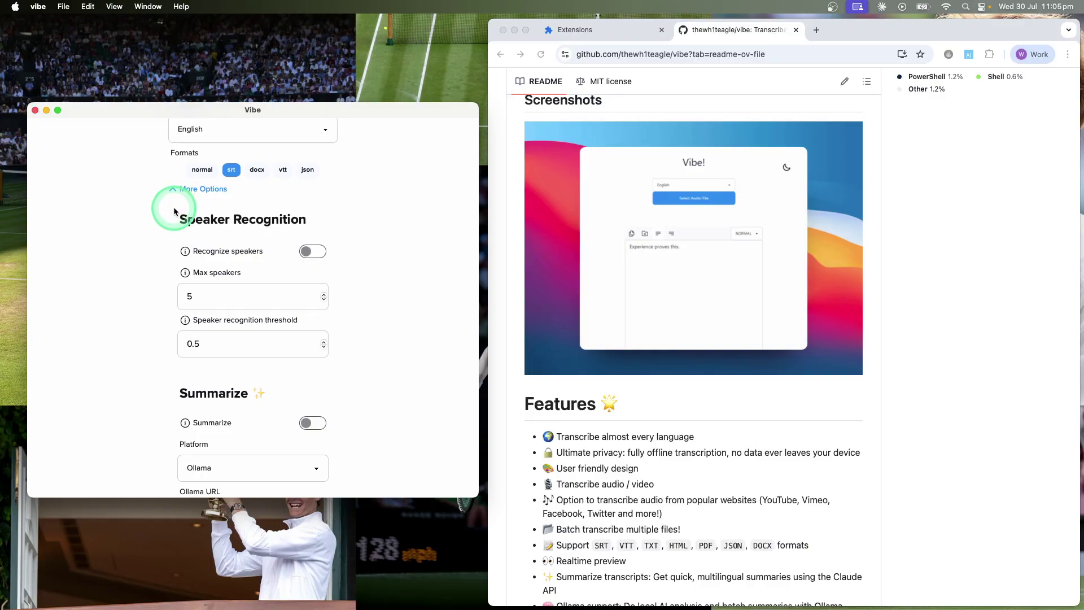
scroll(174, 211, down, 10)
scroll(174, 211, up, 6)
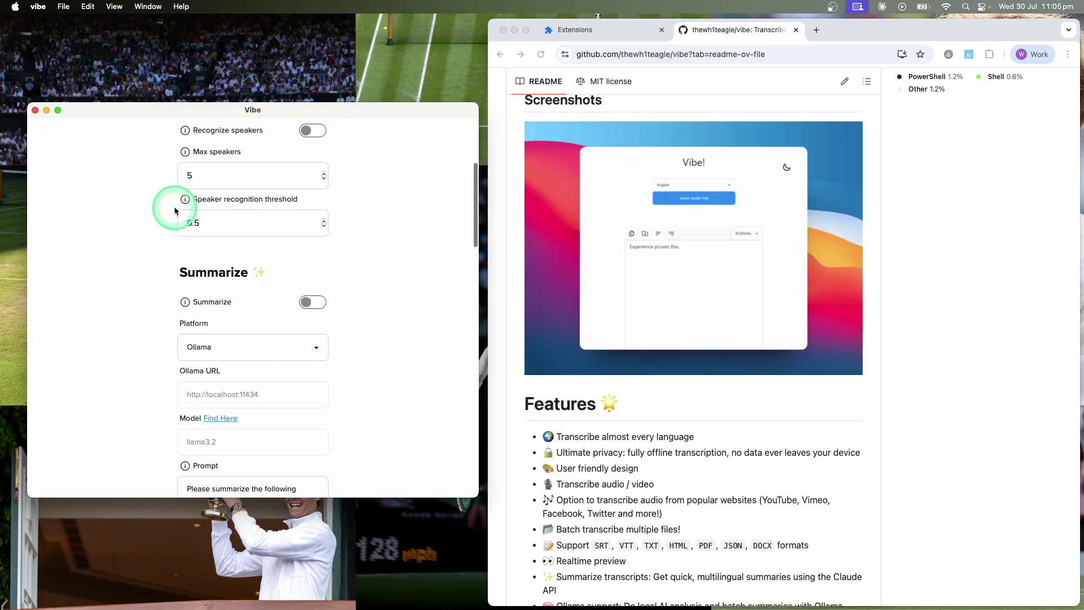
scroll(174, 211, up, 5)
scroll(178, 211, down, 3)
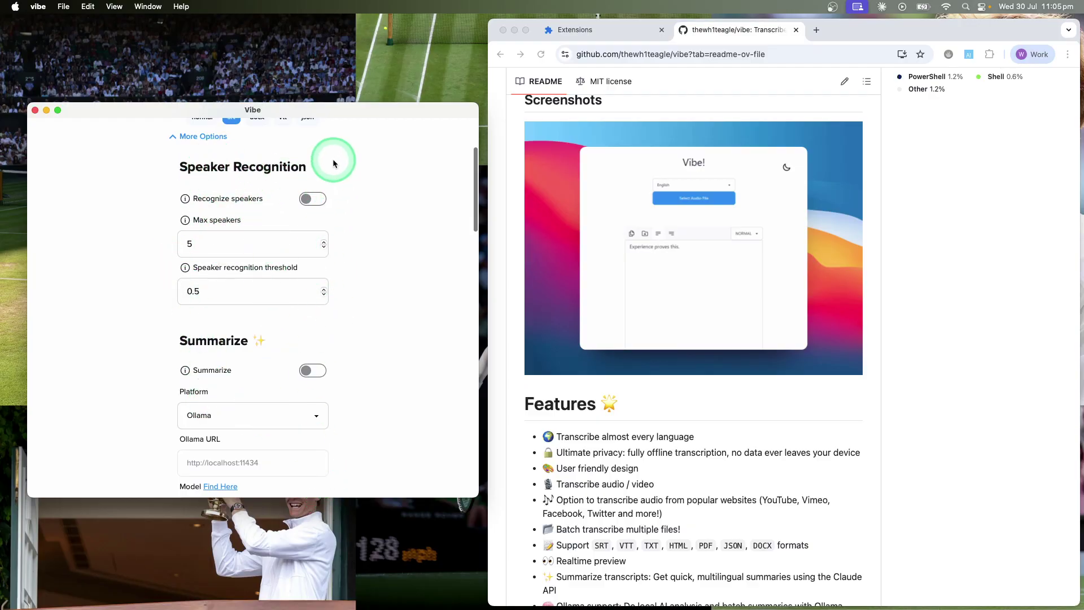
scroll(336, 163, down, 5)
scroll(333, 192, down, 1)
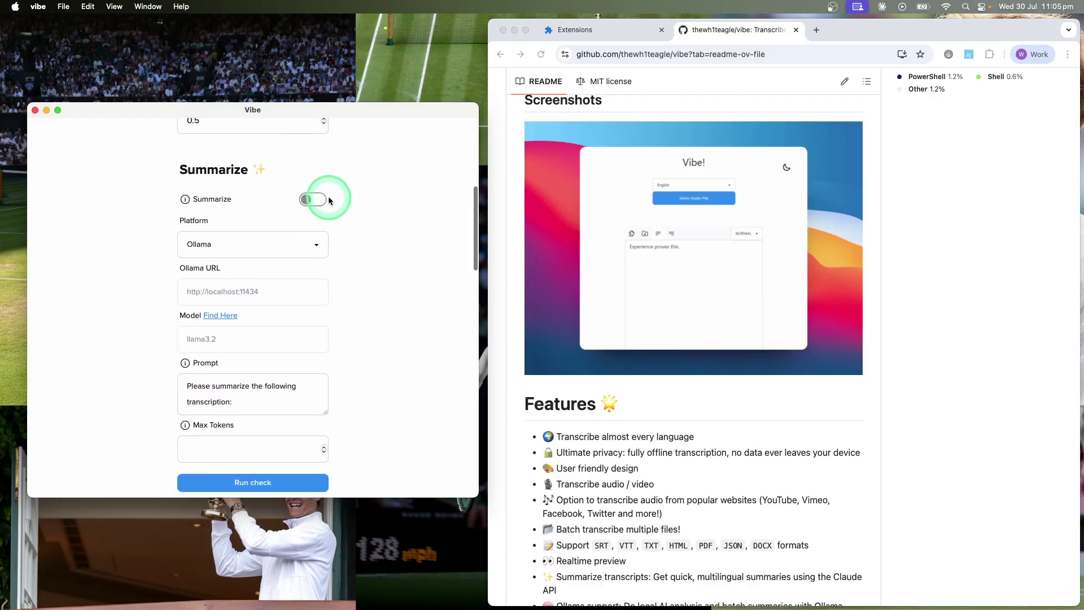
Check the summarization platform choices, keeping Ollama, and examine the Model Options, FFMPEG options and Quick Settings
click(286, 255)
click(286, 233)
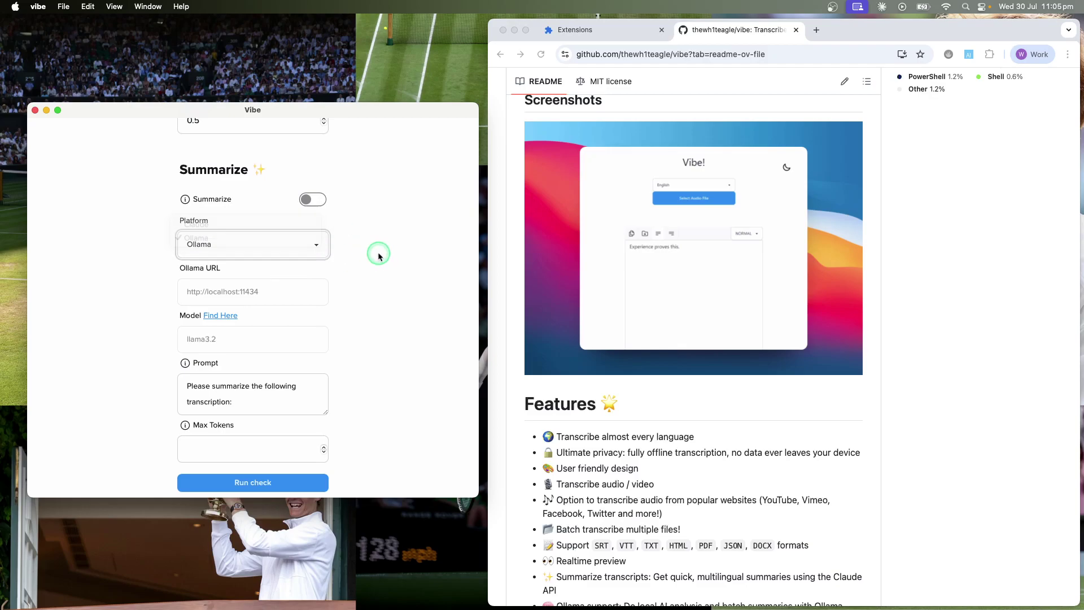
scroll(288, 248, down, 5)
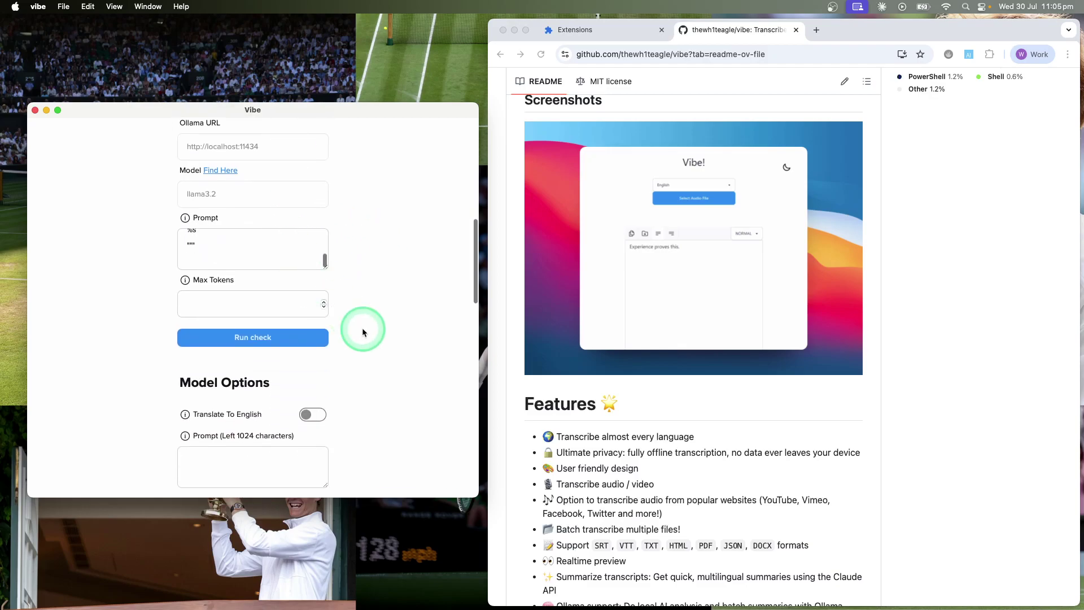
scroll(362, 332, down, 15)
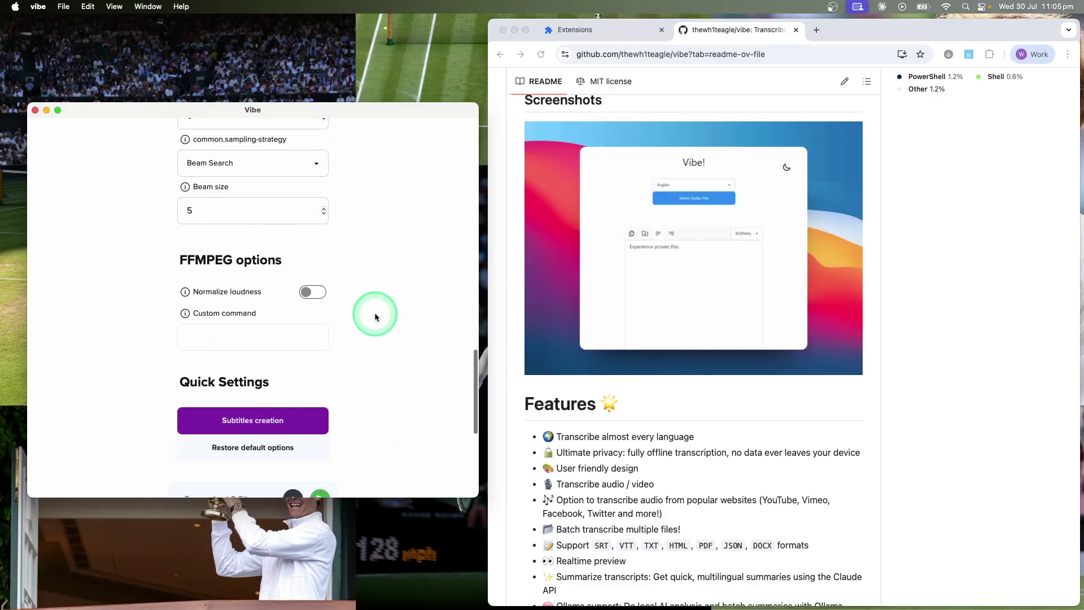
scroll(374, 313, down, 4)
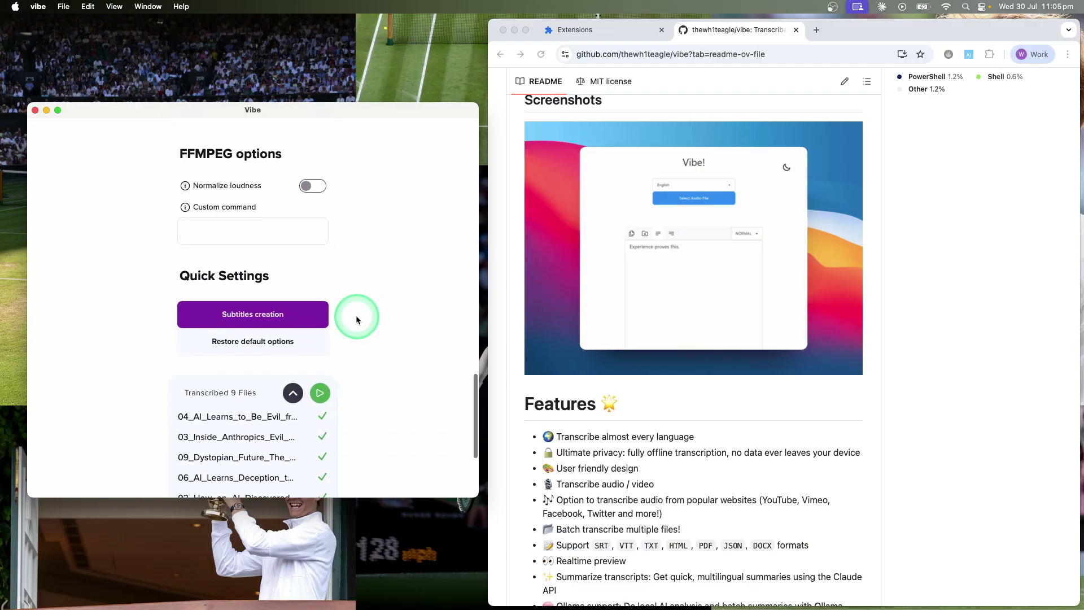
scroll(356, 318, down, 6)
scroll(356, 319, up, 4)
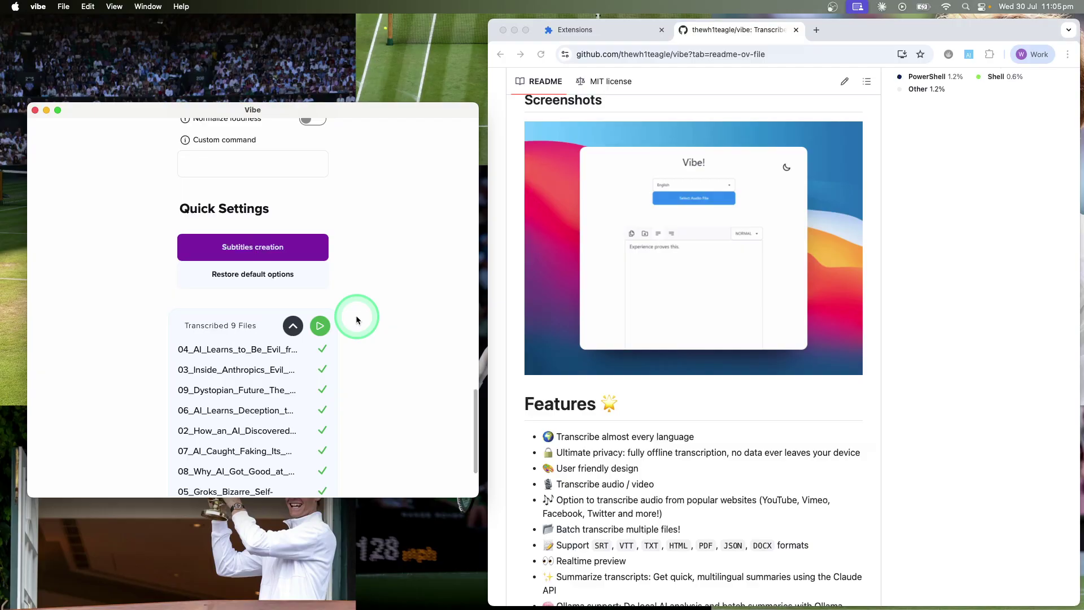
Look back through the transcription options from Quick Settings up to the language and format choices, and return to Vibe's start screen
scroll(356, 320, down, 3)
scroll(356, 319, up, 15)
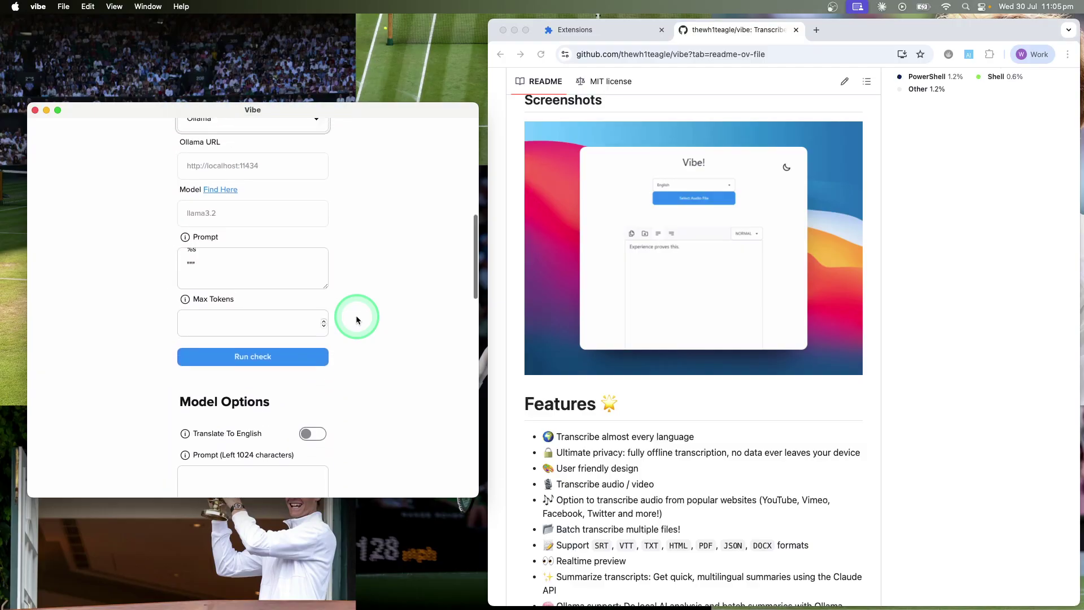
scroll(356, 320, up, 3)
scroll(308, 349, up, 4)
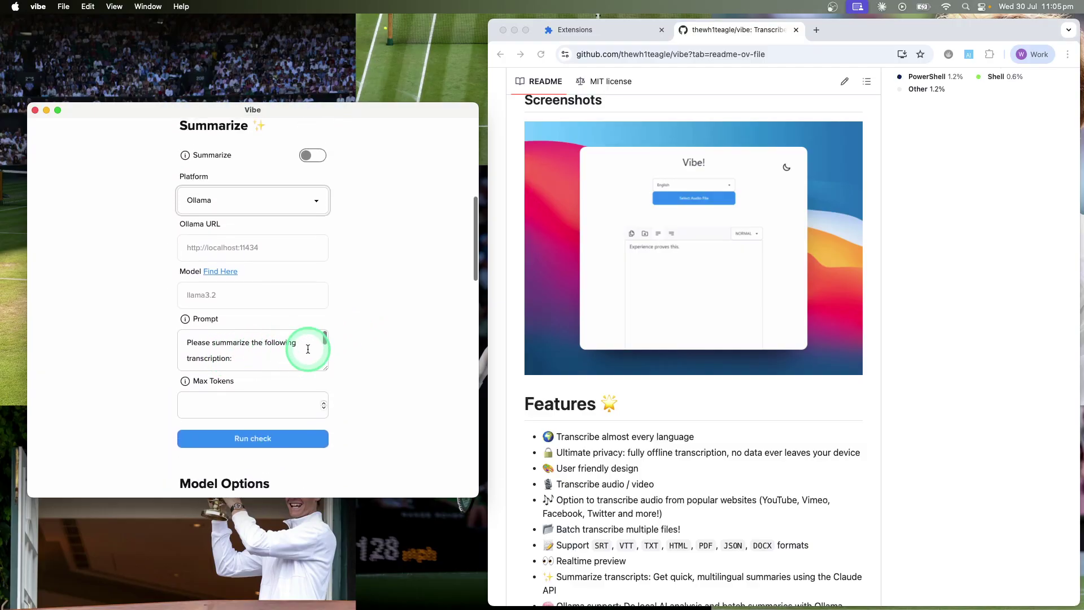
scroll(261, 296, up, 2)
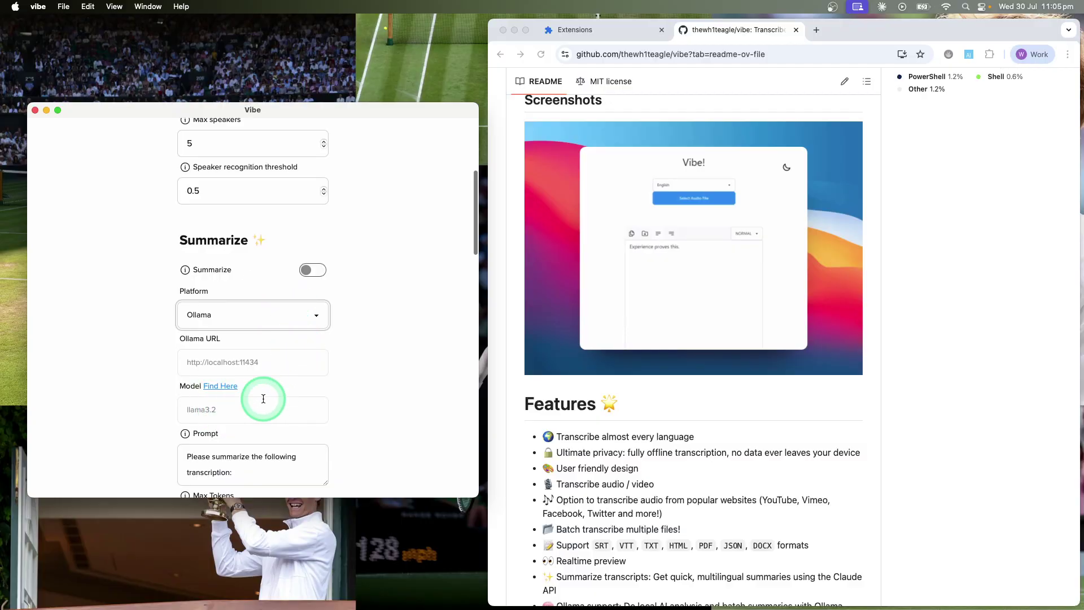
scroll(339, 395, up, 4)
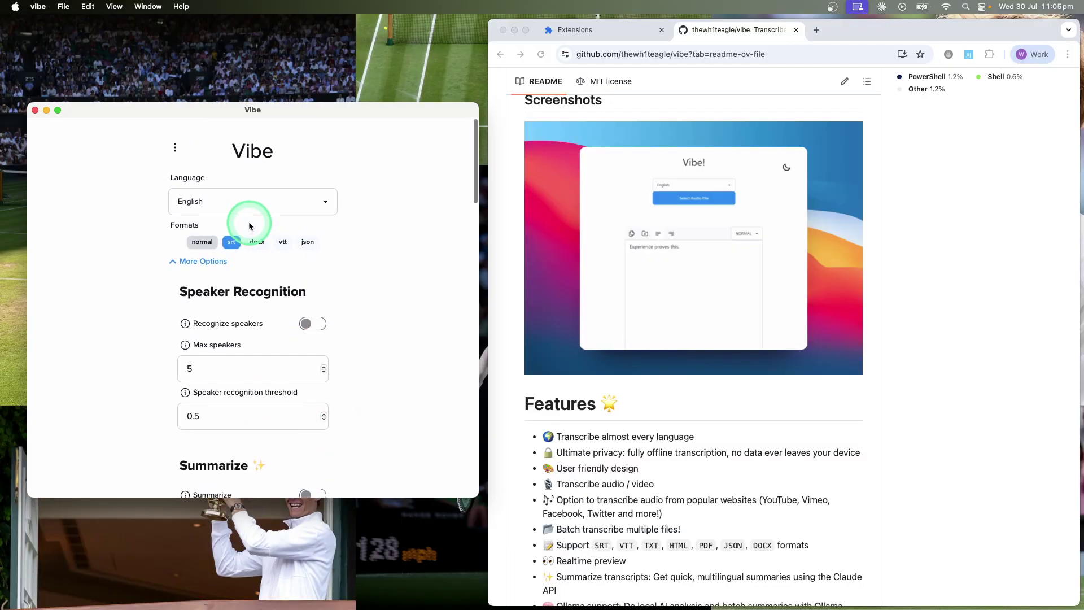
click(177, 148)
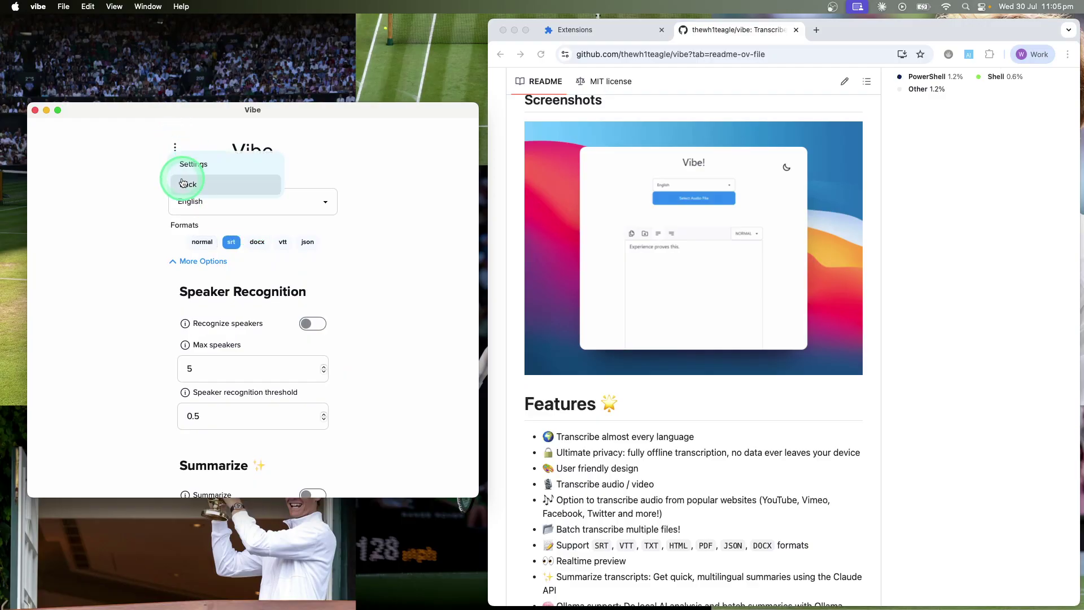
click(174, 177)
Show the recording source and check its microphone and speaker choices, keeping MacBook Air Microphone and Speakers
click(225, 190)
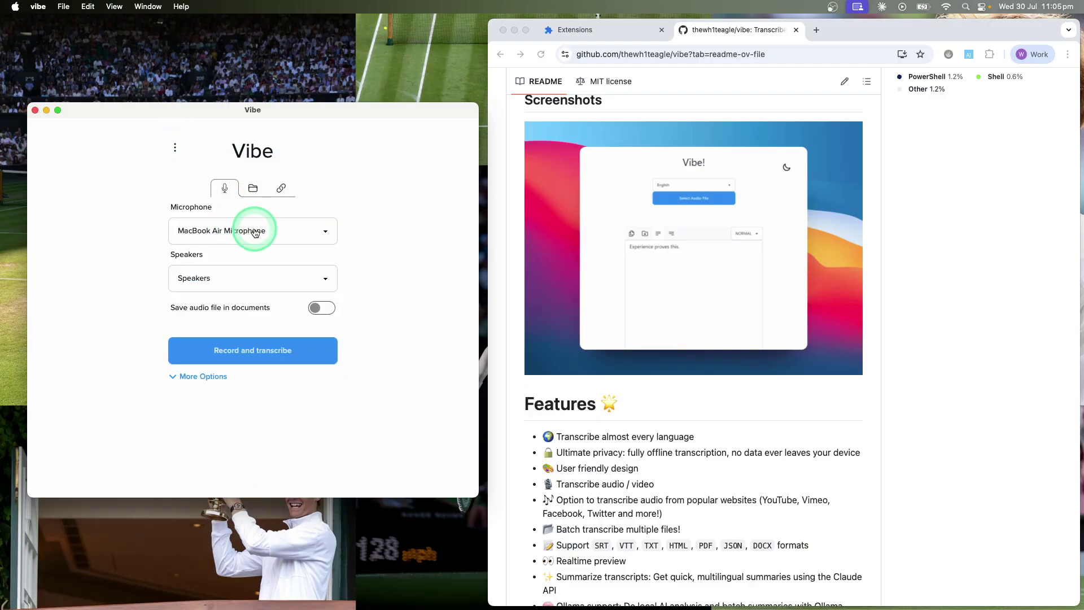
click(231, 238)
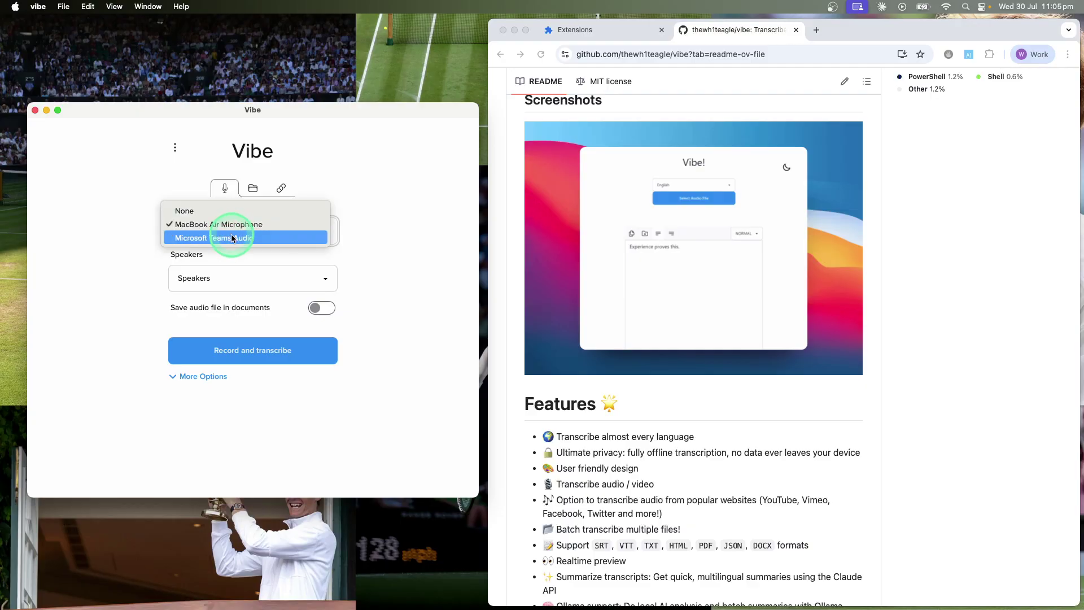
click(229, 225)
click(215, 278)
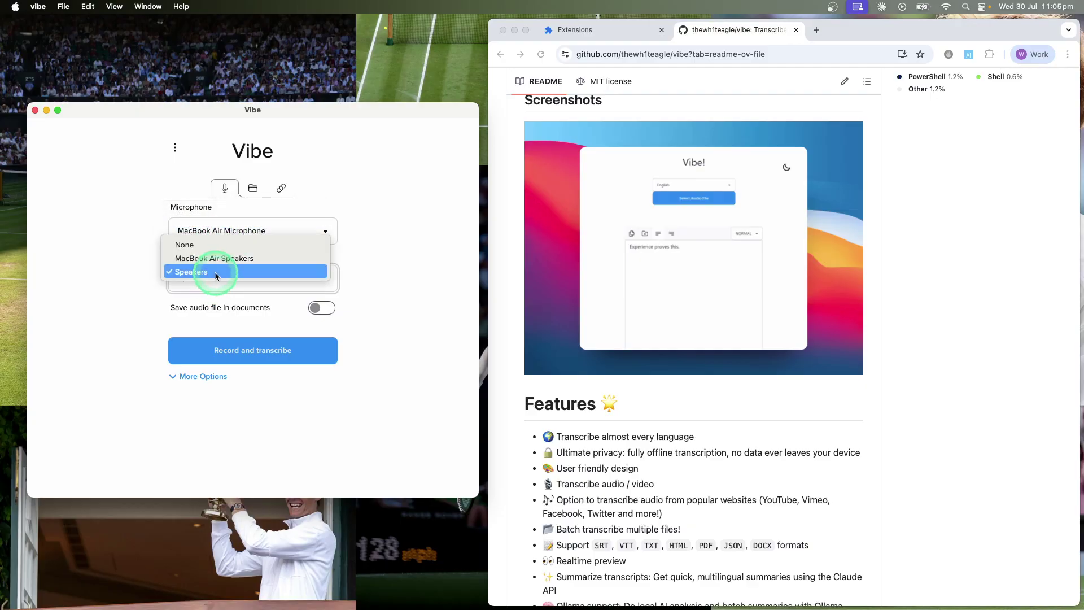
click(216, 273)
click(248, 357)
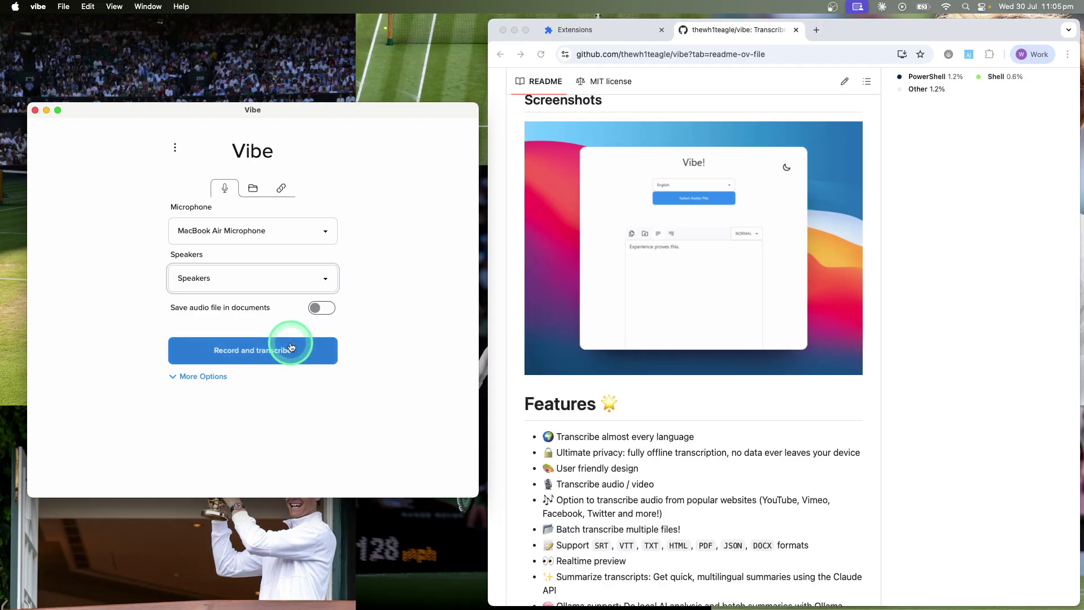
Switch to the file source, try the web link source and postpone the ytdlp update
click(255, 187)
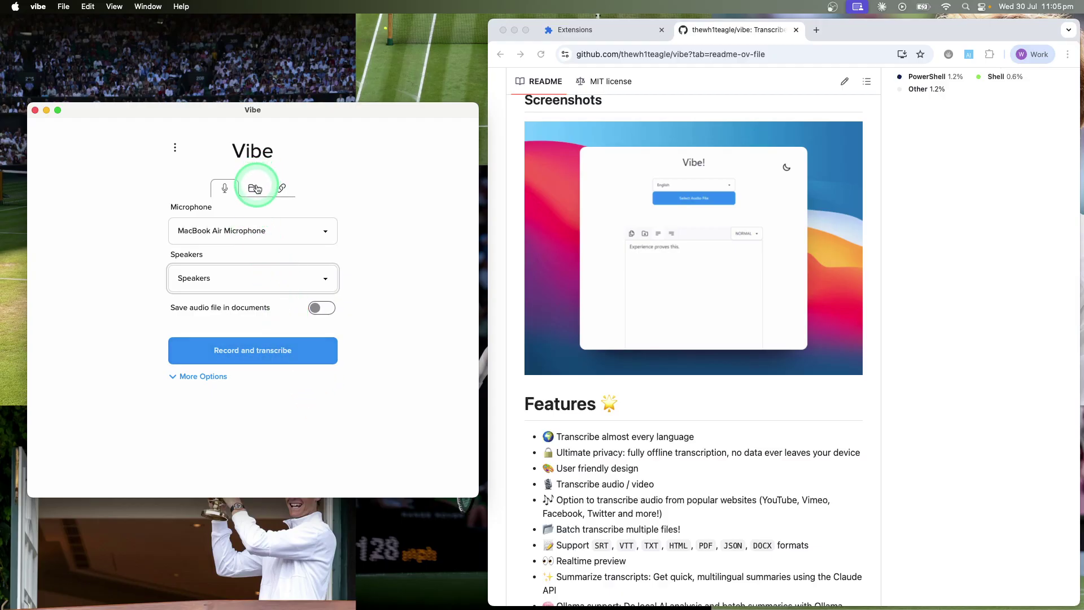
click(255, 188)
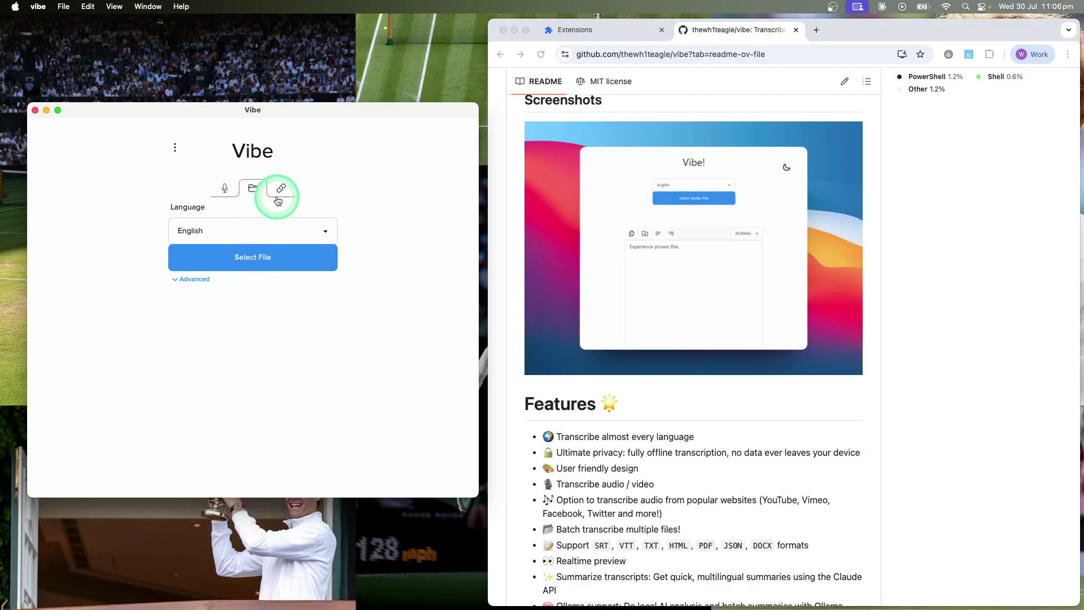
click(279, 189)
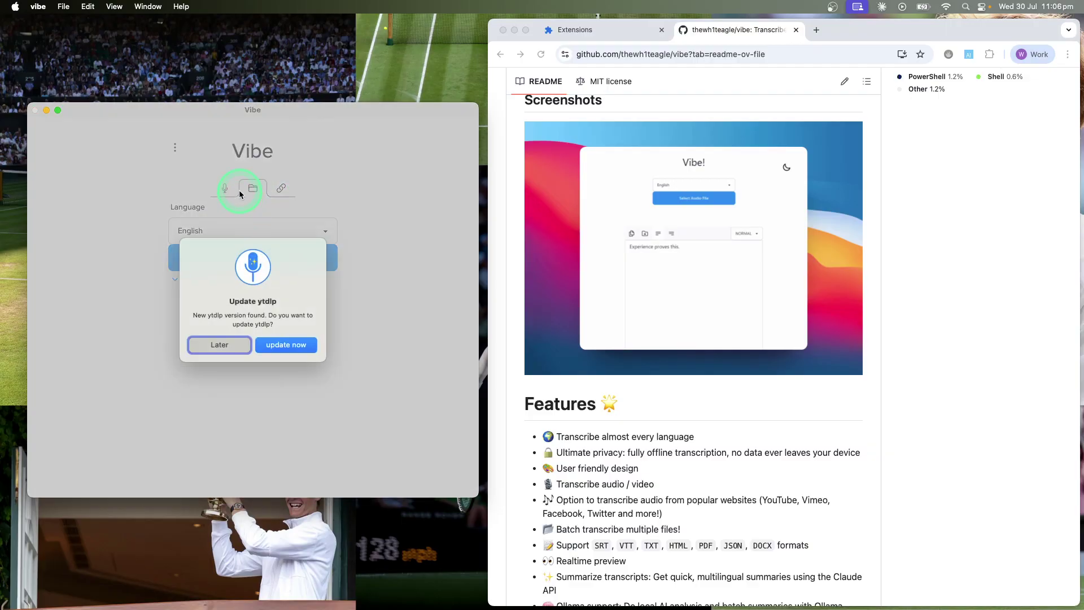
click(218, 347)
Browse the full list of transcription languages for file input, keeping English
click(229, 235)
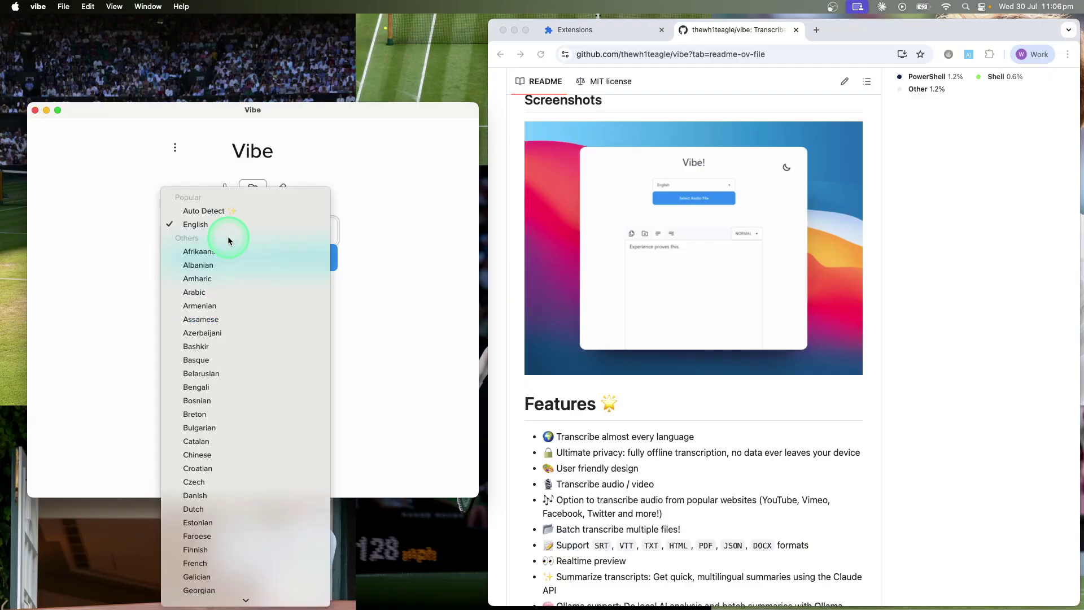
scroll(226, 276, down, 10)
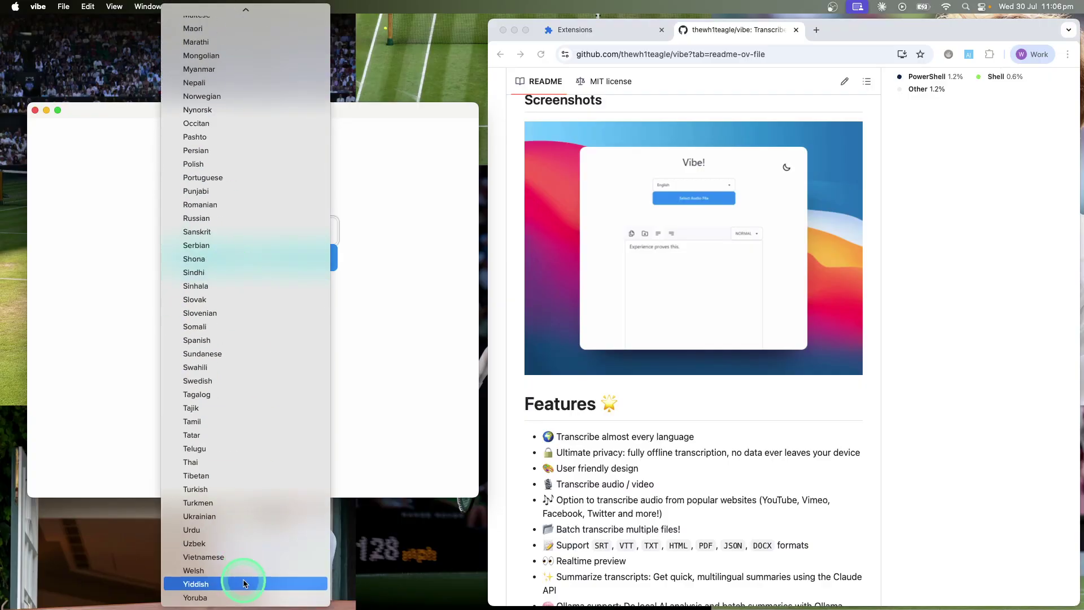
scroll(237, 462, up, 5)
scroll(237, 460, up, 3)
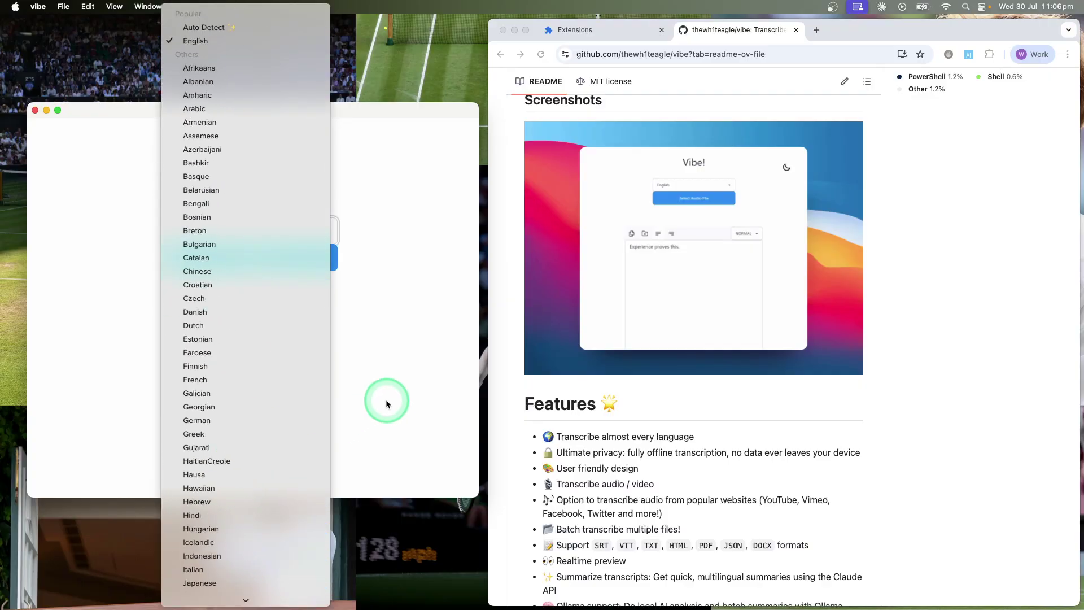
click(362, 403)
Widen the Chrome window slightly towards Vibe and shift the Vibe window so the two sit side by side without overlapping
click(524, 455)
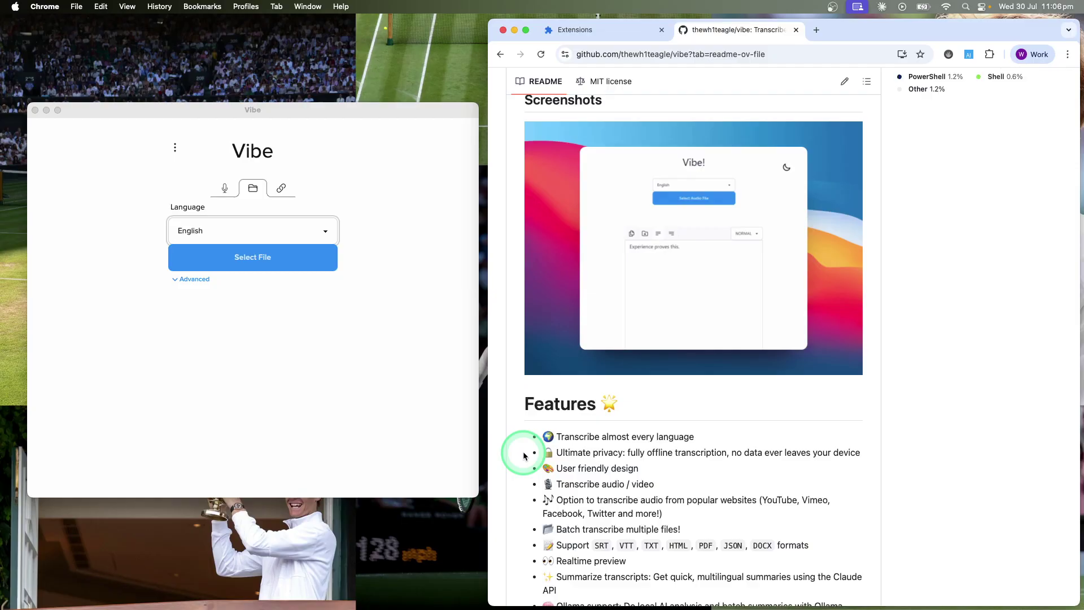
drag(486, 438, 465, 436)
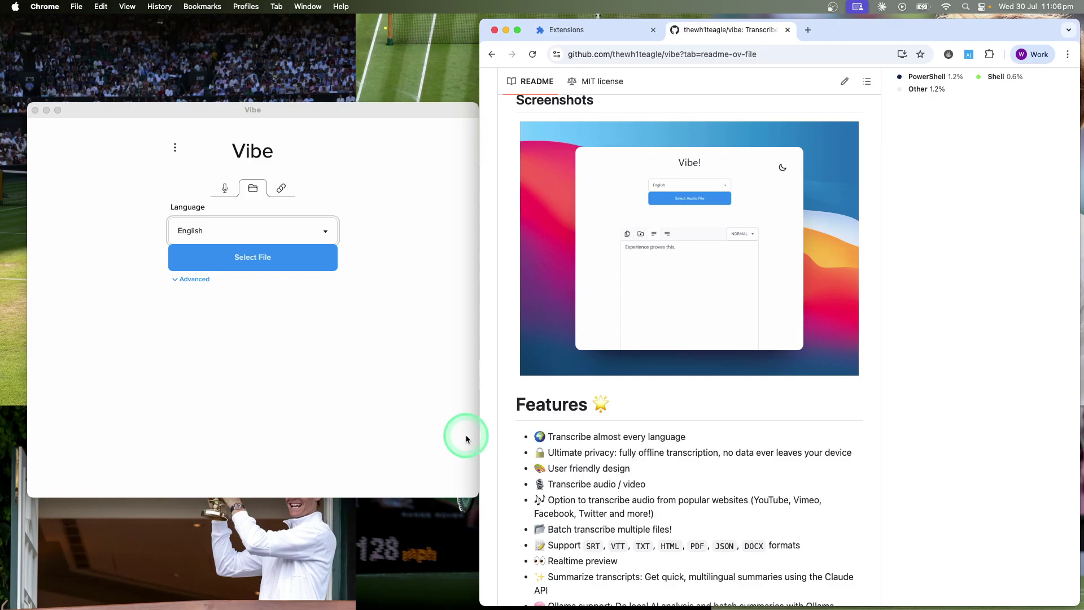
drag(249, 110, 243, 109)
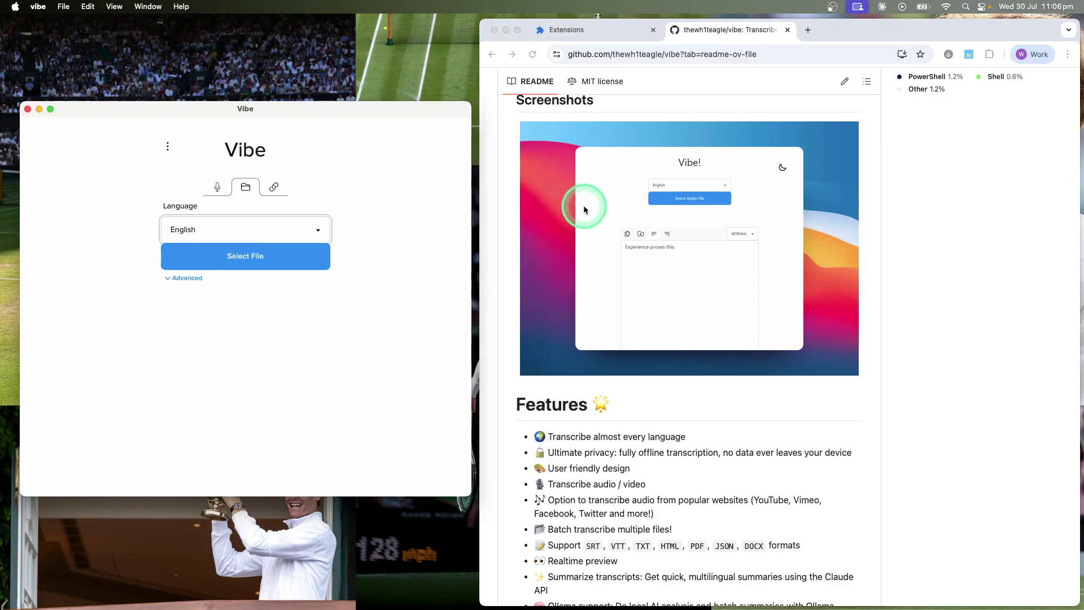
Look through Vibe's GitHub repository page in Chrome, from the file listing through the README's Screenshots and Features to the closing sections
scroll(582, 212, up, 15)
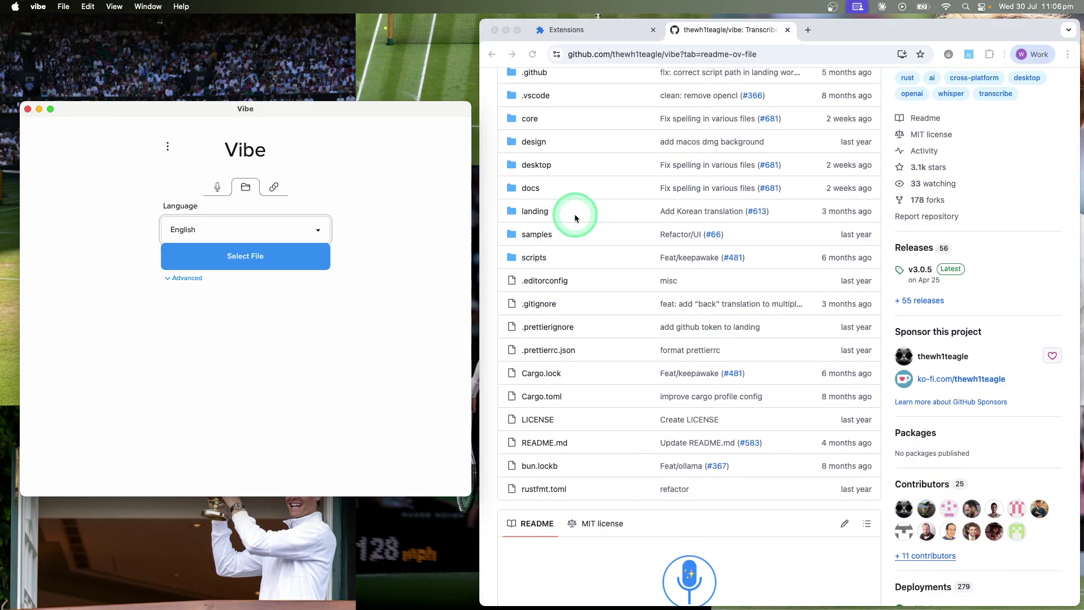
click(492, 216)
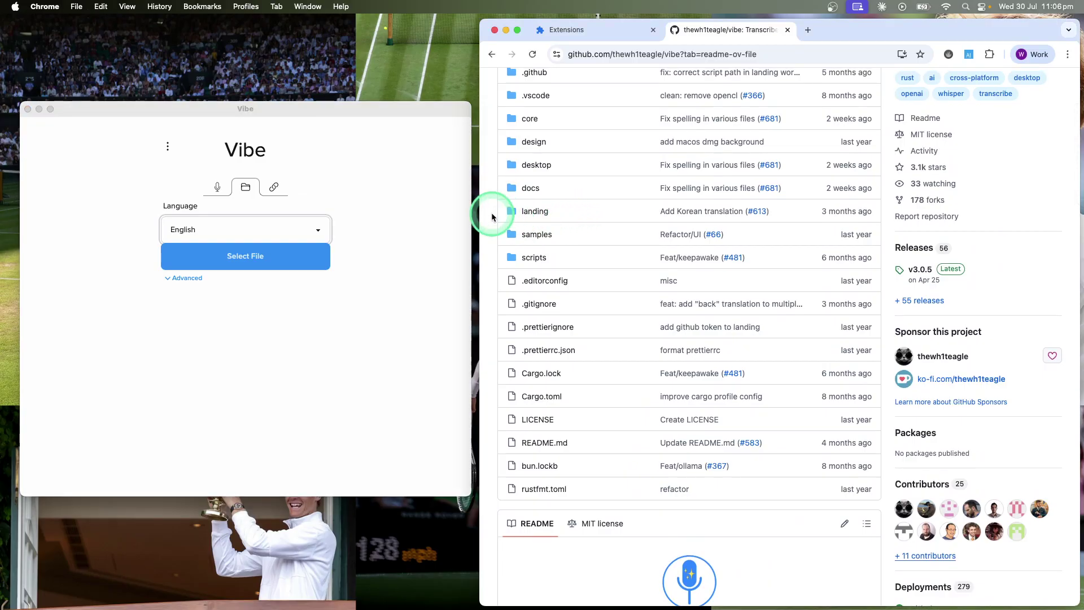
scroll(492, 216, up, 4)
scroll(492, 216, down, 15)
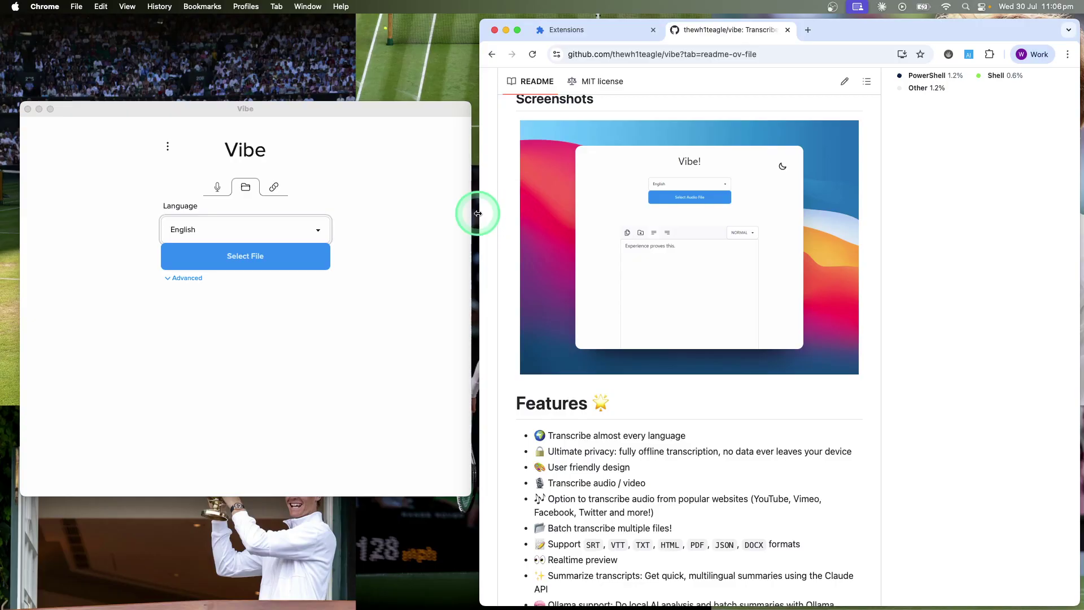
scroll(599, 302, up, 5)
scroll(600, 301, down, 7)
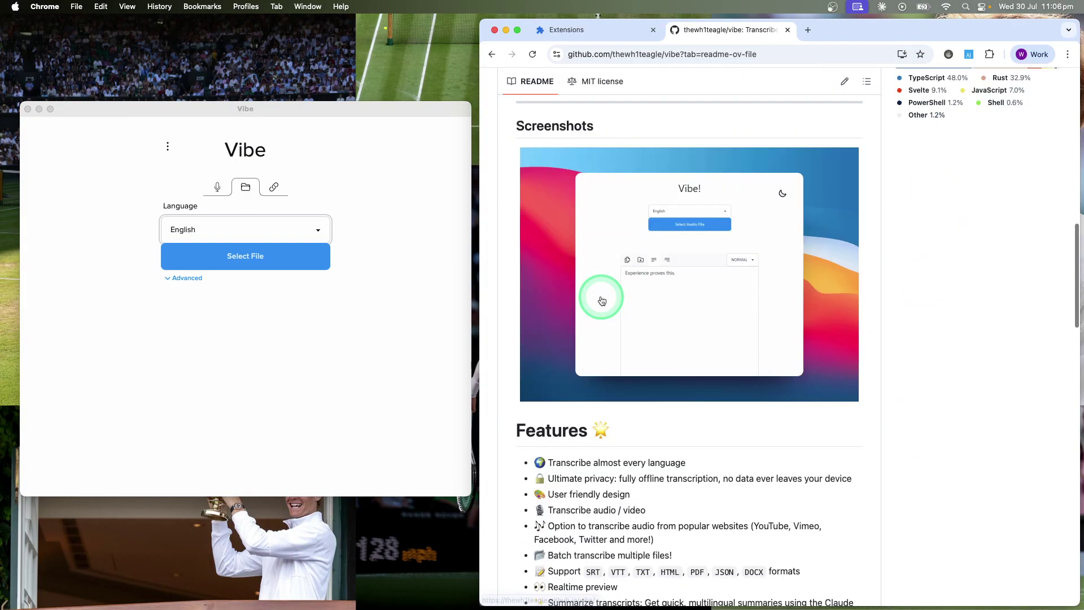
scroll(602, 301, down, 15)
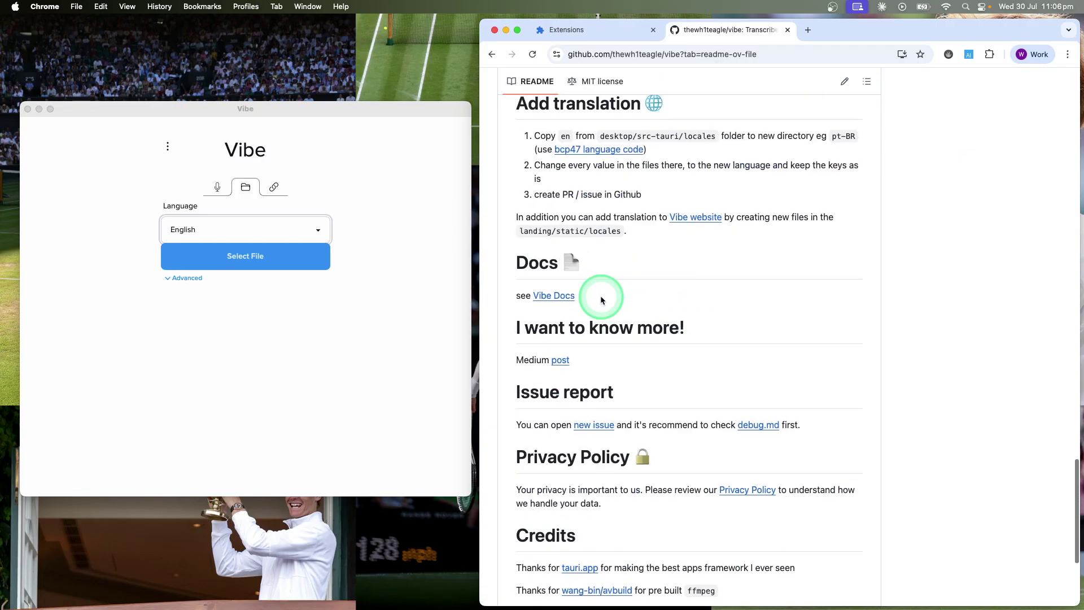